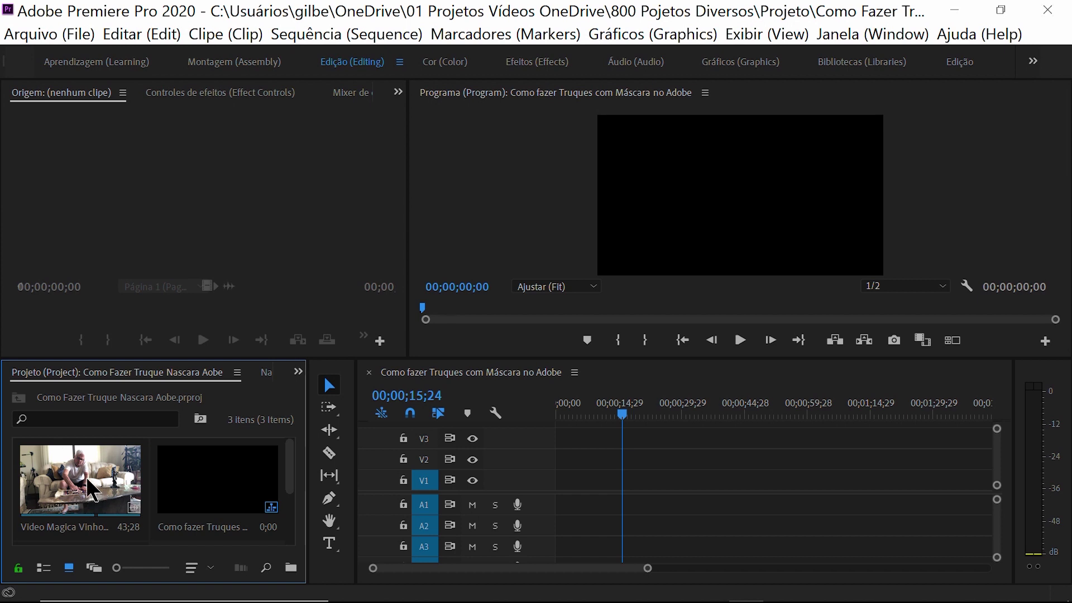
Place Video Magica Vinho.MOV into the empty sequence and zoom the timeline in.
click(140, 491)
drag(156, 491, 562, 484)
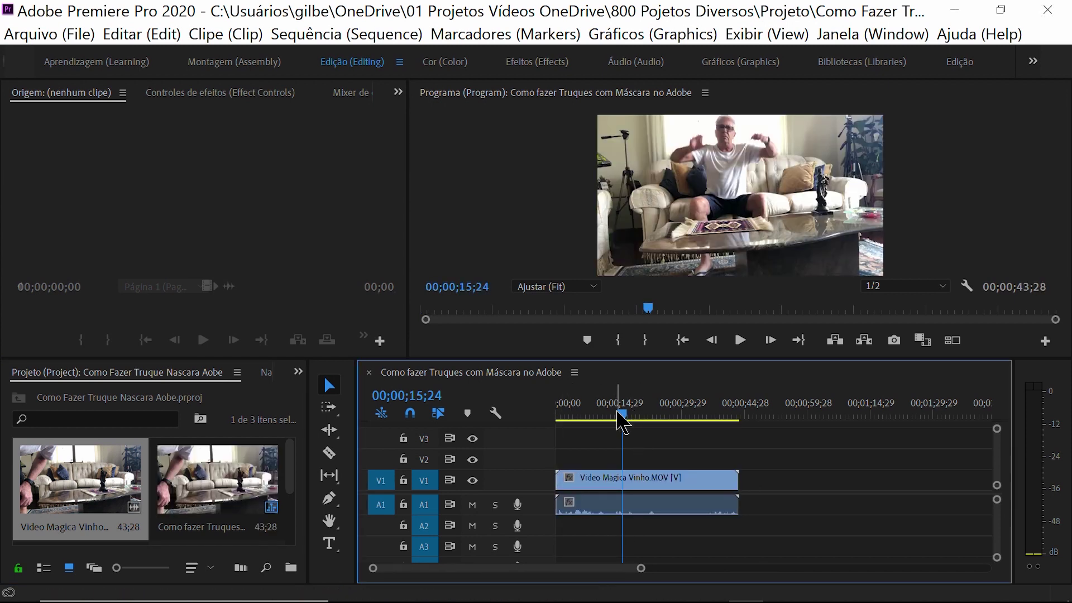
drag(622, 415, 652, 413)
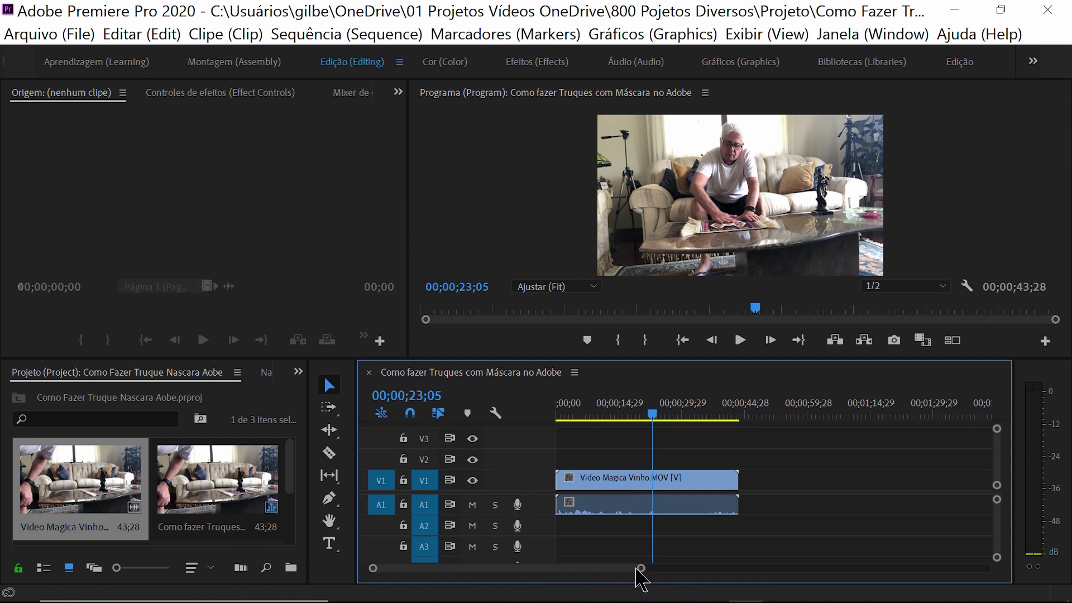
drag(641, 568, 507, 554)
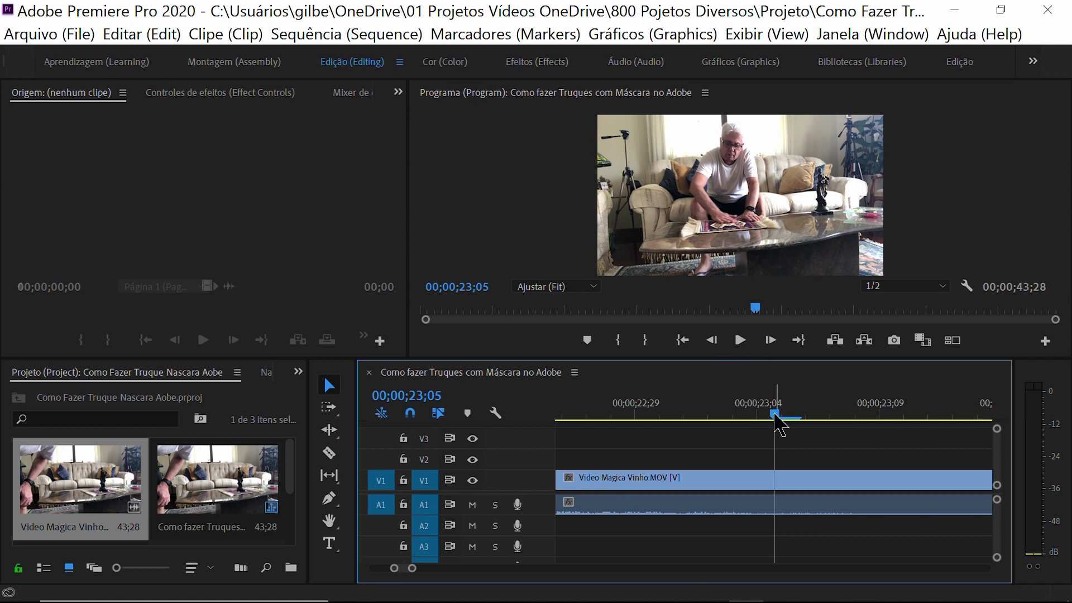
Play the footage, stop at 00;00;26;26 and show that frame full-size.
drag(776, 415, 873, 414)
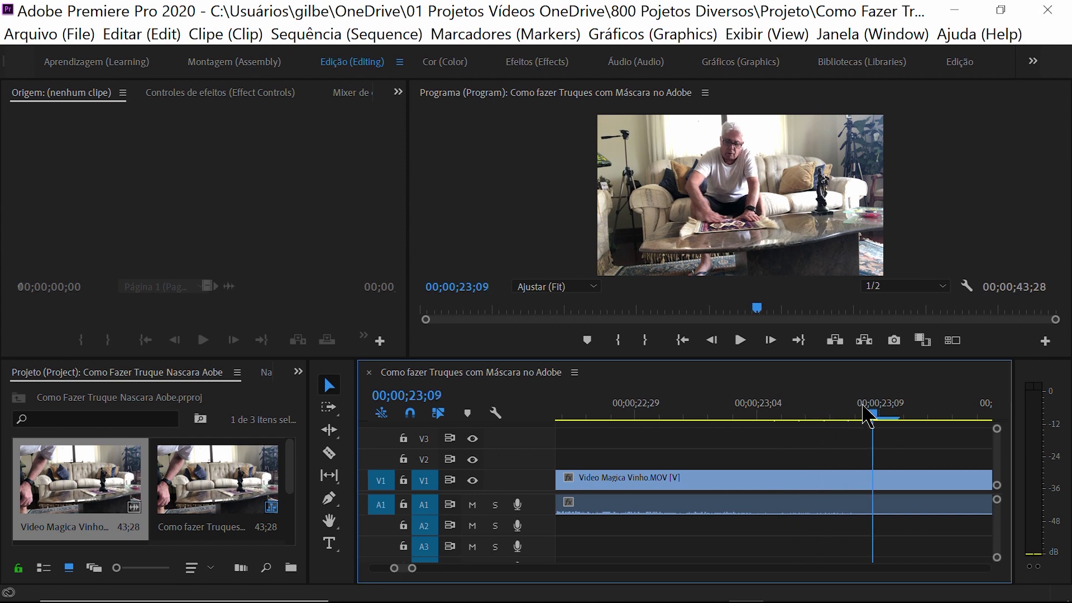
click(744, 348)
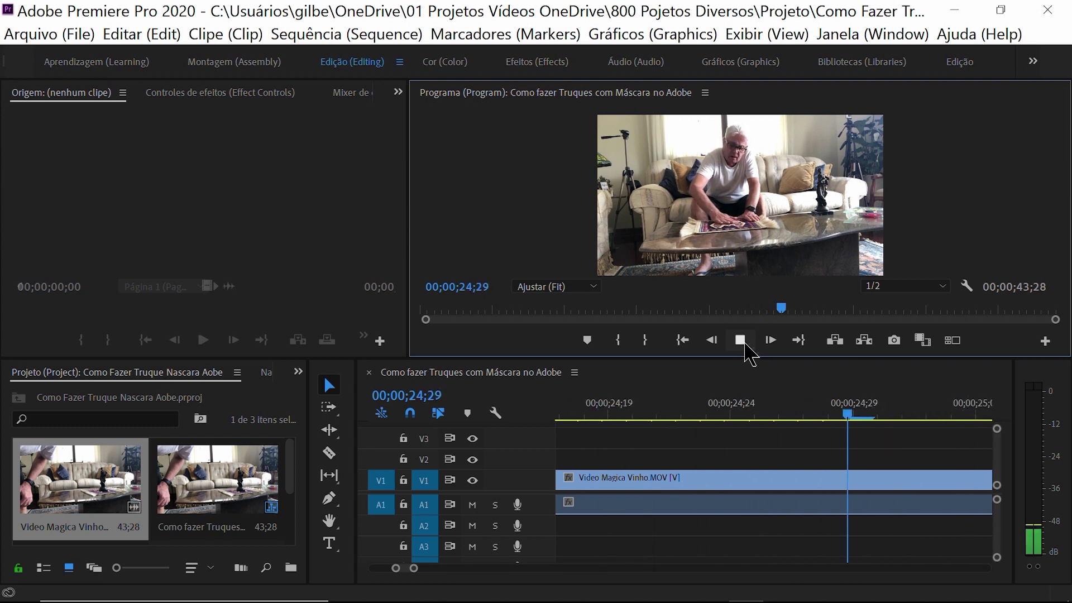
click(745, 347)
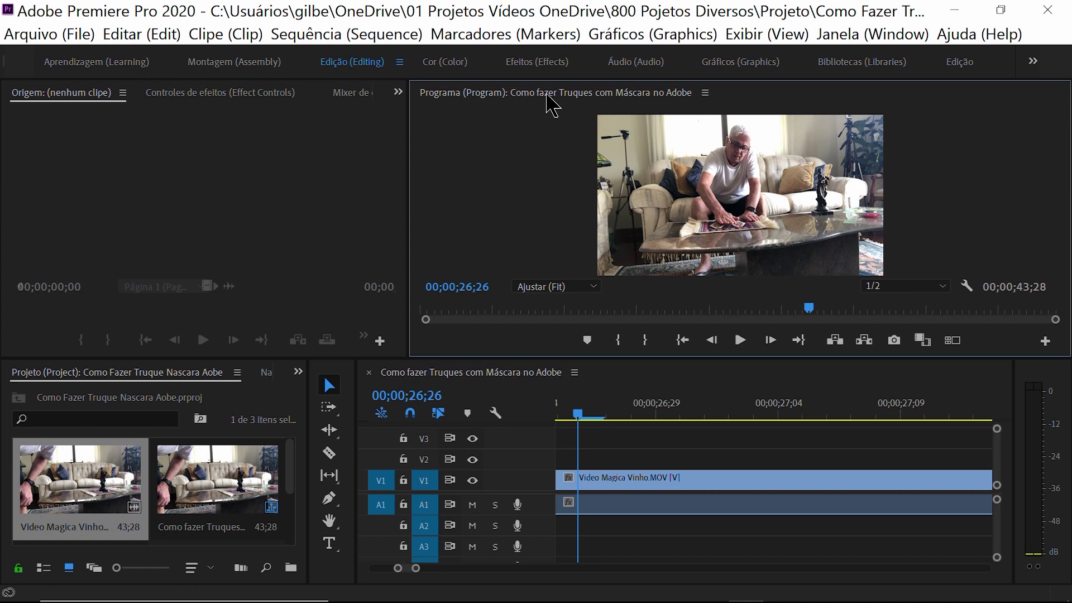
double_click(547, 96)
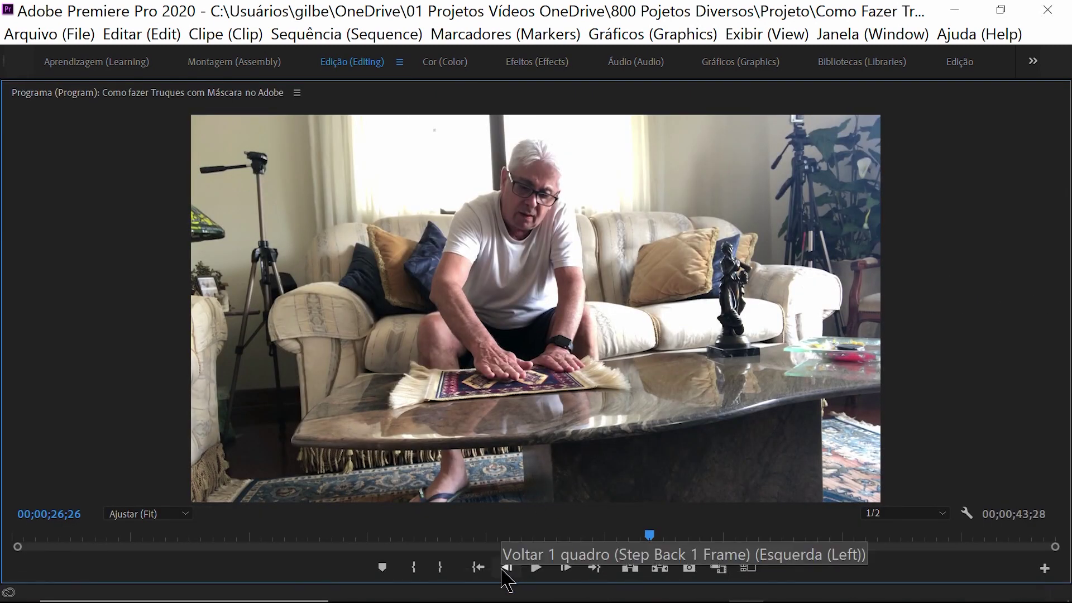
Step backward frame by frame through the hands coming down onto the rug.
click(503, 570)
click(503, 570)
click(503, 571)
click(504, 570)
click(504, 571)
click(504, 569)
click(503, 570)
click(503, 569)
click(504, 570)
click(504, 570)
click(503, 570)
click(504, 569)
click(504, 569)
click(504, 570)
click(504, 570)
click(504, 569)
click(504, 569)
click(504, 570)
click(504, 570)
click(504, 569)
click(504, 570)
click(504, 570)
click(504, 569)
click(505, 570)
click(505, 569)
click(505, 569)
click(505, 570)
click(504, 570)
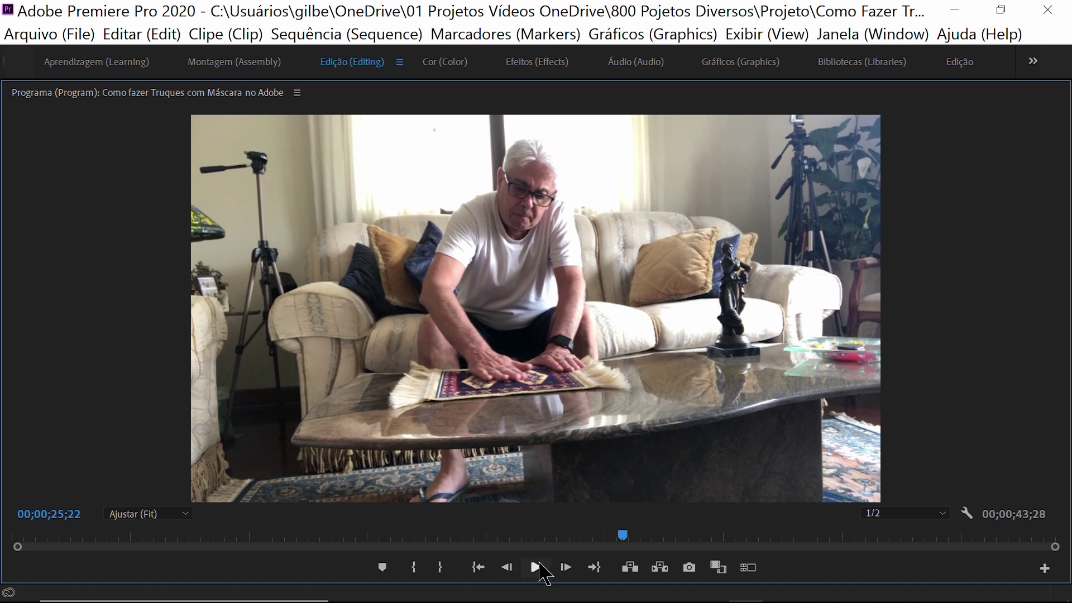
Step forward again, settle on 00;00;26;22, and restore the normal editing layout.
click(561, 568)
click(561, 569)
click(561, 568)
click(561, 568)
click(561, 568)
click(561, 568)
click(561, 568)
click(562, 569)
click(561, 568)
double_click(561, 568)
click(561, 569)
double_click(561, 568)
click(561, 568)
double_click(561, 568)
double_click(561, 569)
double_click(561, 568)
click(562, 569)
double_click(561, 568)
click(561, 568)
double_click(561, 569)
double_click(561, 569)
click(561, 568)
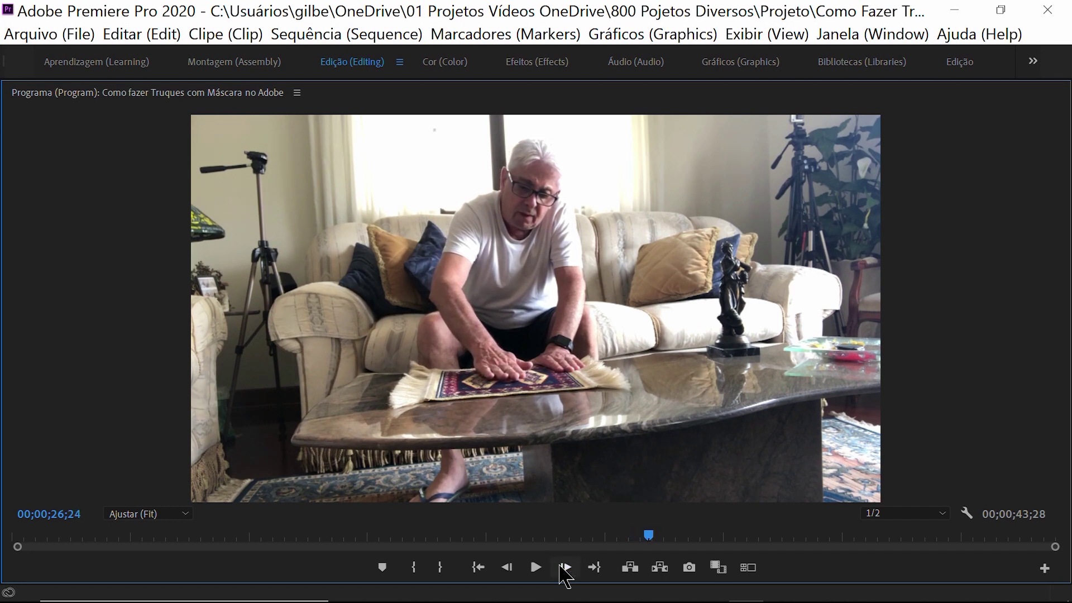
click(504, 568)
click(504, 569)
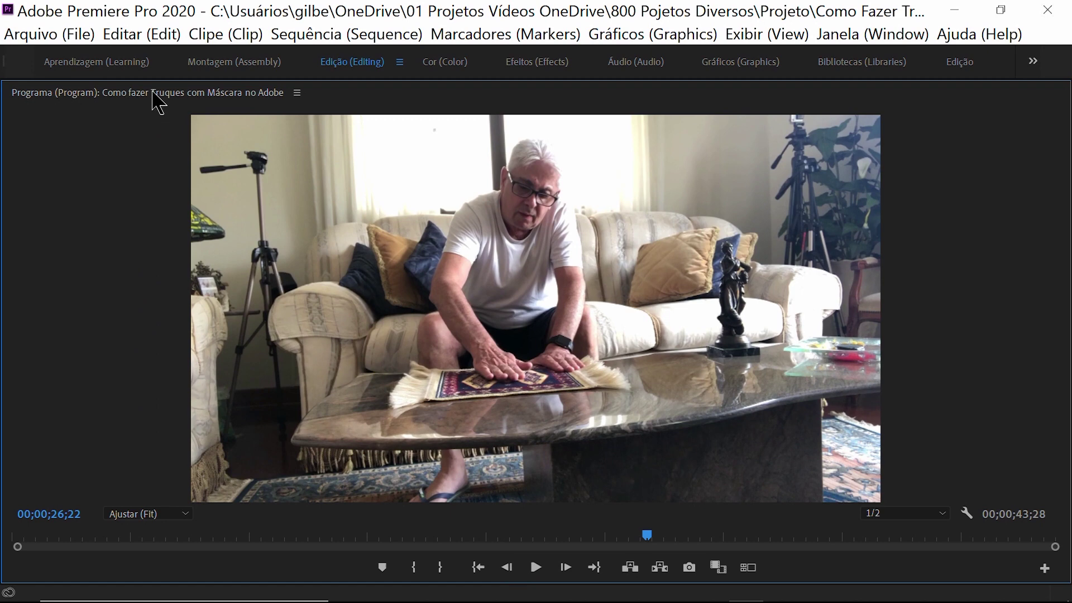
double_click(152, 93)
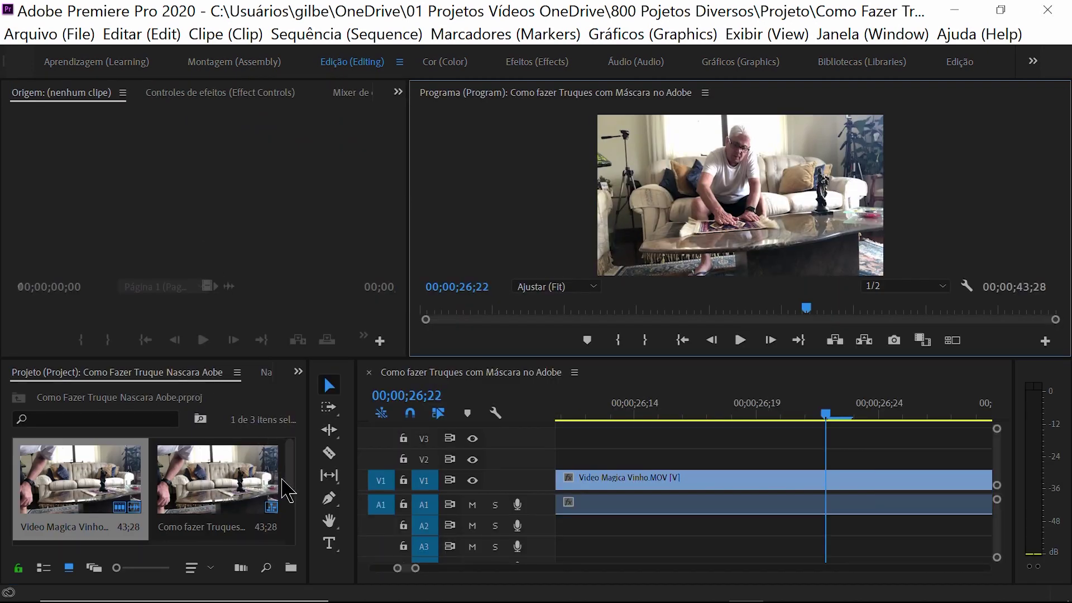
Place Vinho 2.png on V2 starting at the 00;00;26;22 playhead.
drag(289, 473, 291, 514)
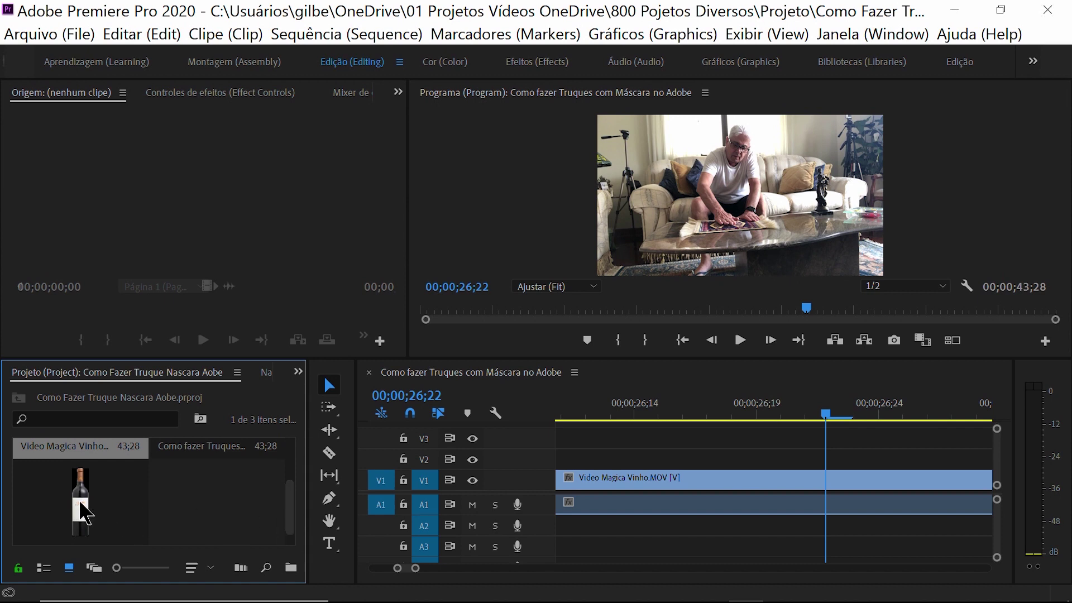
click(82, 511)
drag(83, 511, 809, 465)
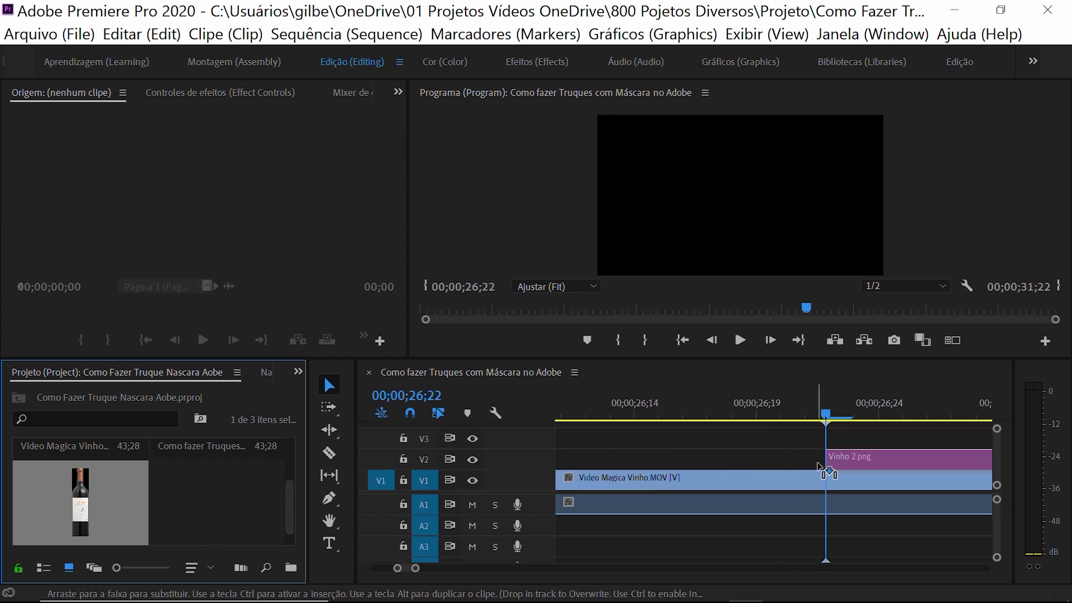
drag(809, 466, 825, 469)
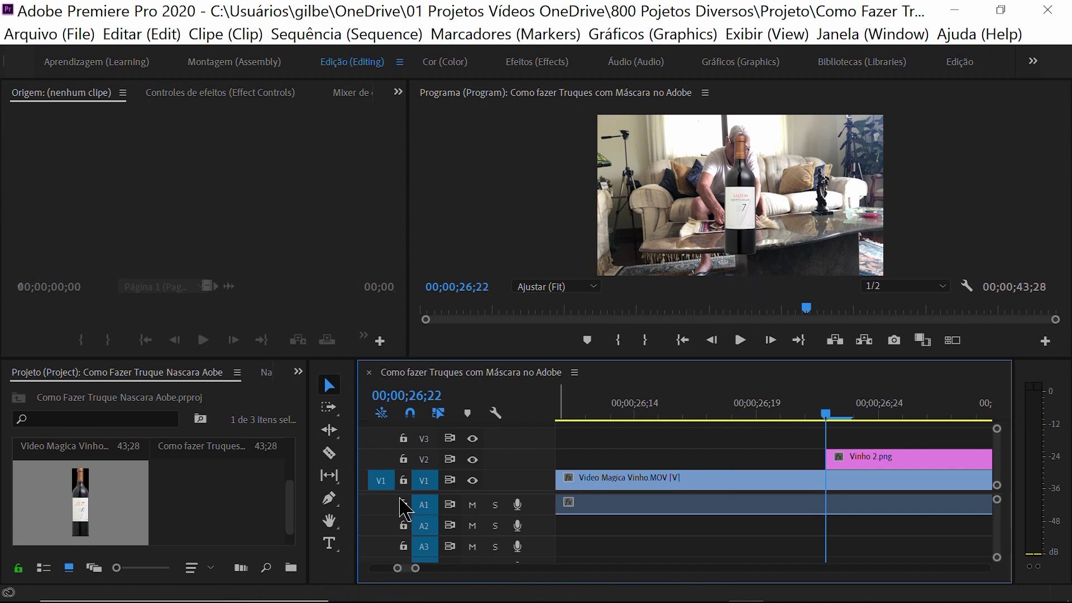
Lock the V1 and A1 footage tracks and select the Vinho 2.png clip.
click(404, 480)
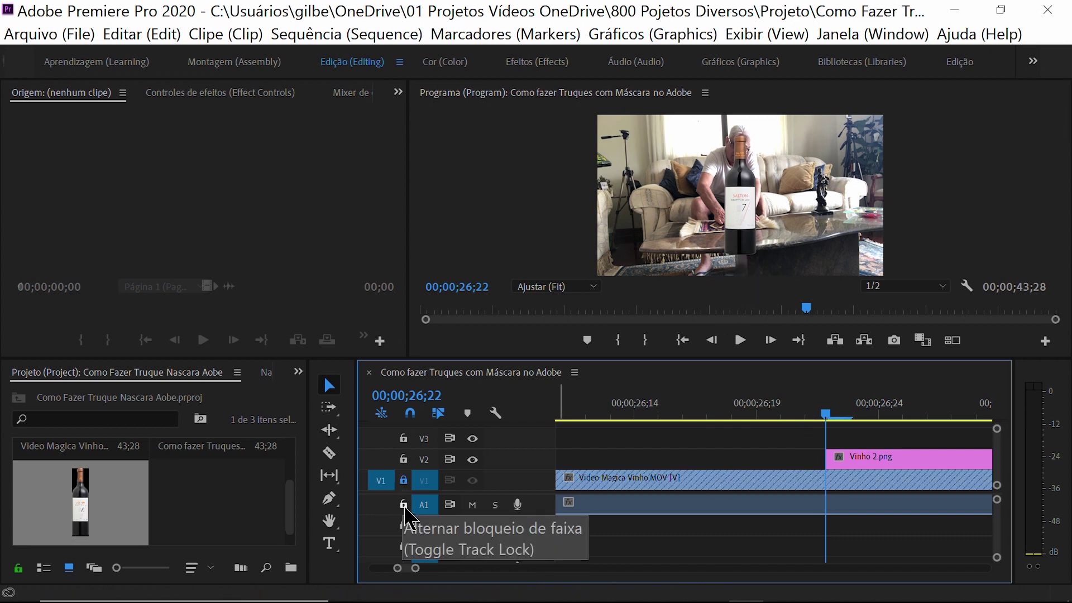
click(403, 504)
click(873, 460)
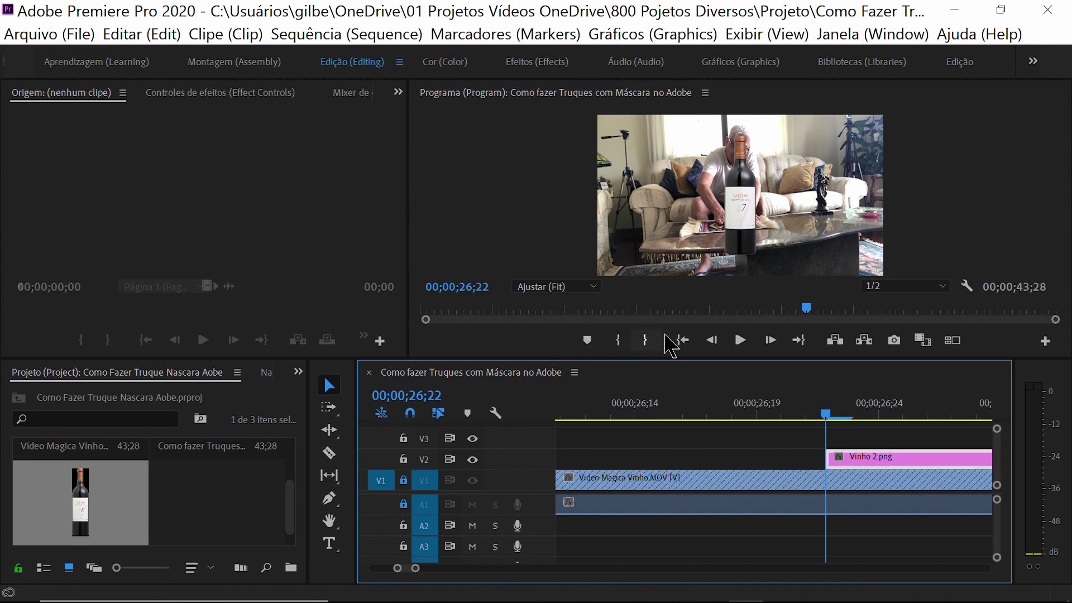
click(486, 104)
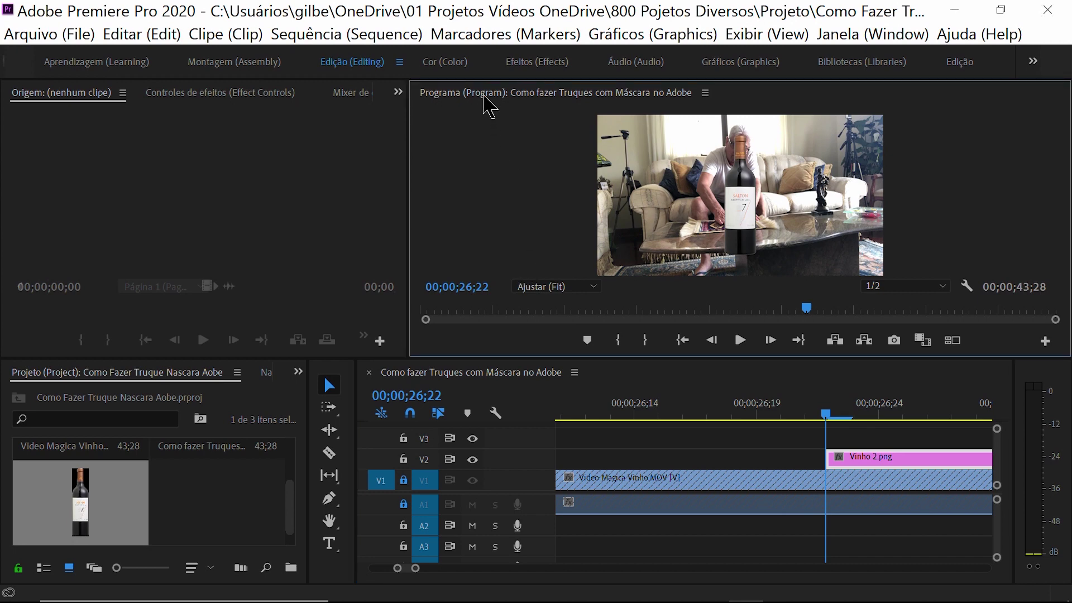
key(grave)
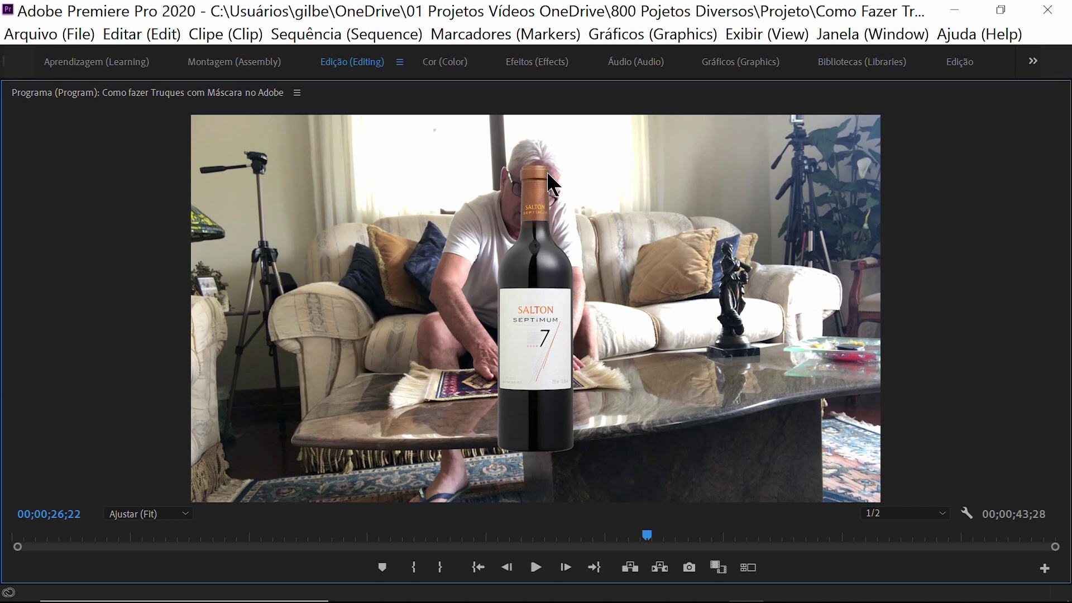
Scale the Vinho 2.png bottle down and stand it on the rug between the hands.
click(556, 416)
drag(573, 161, 529, 245)
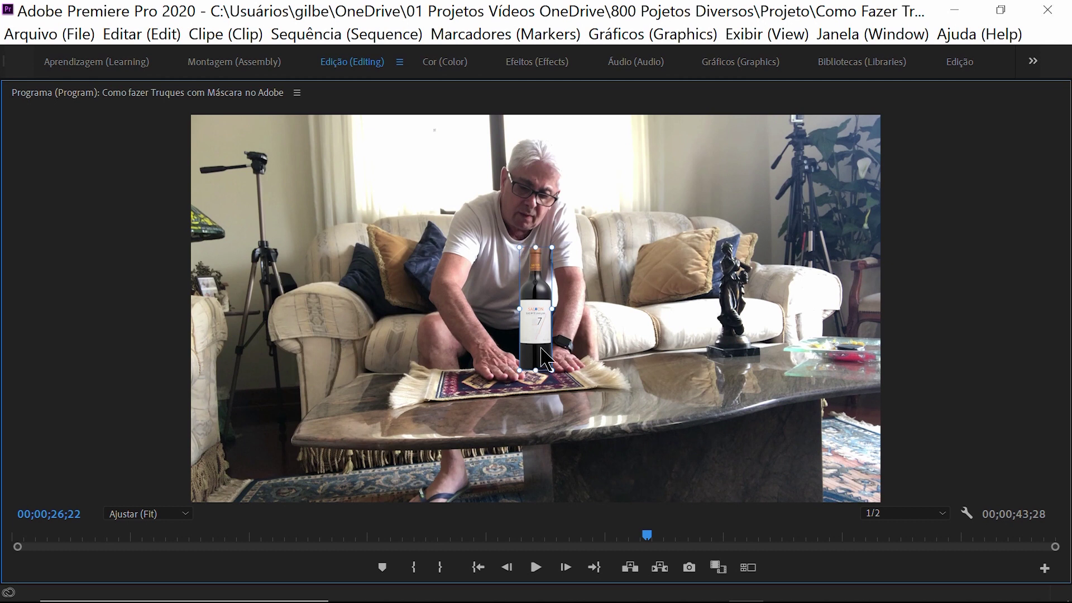
drag(540, 357, 511, 363)
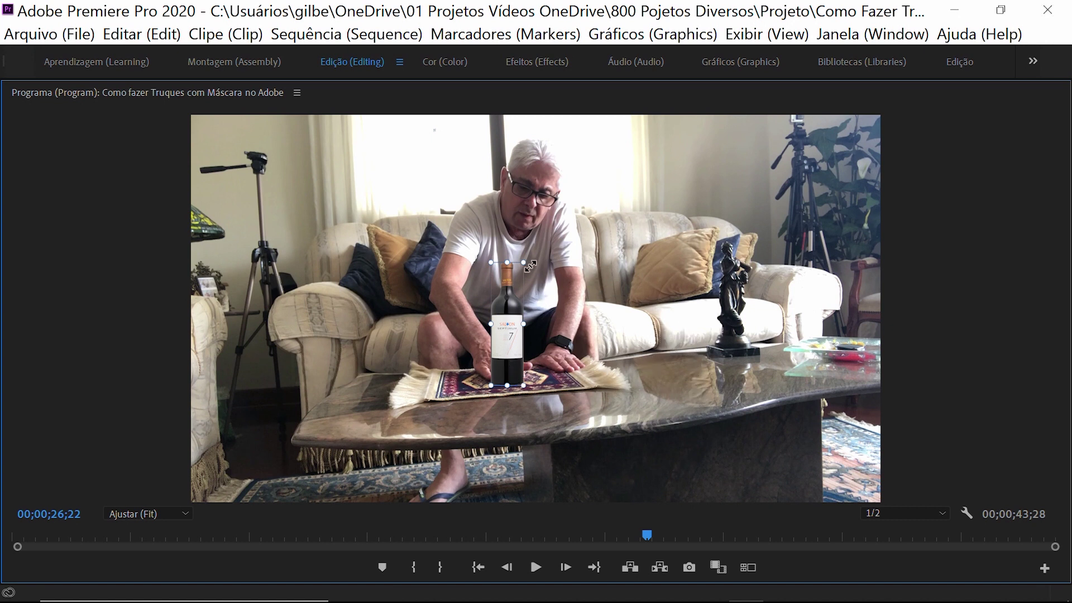
drag(524, 263, 521, 276)
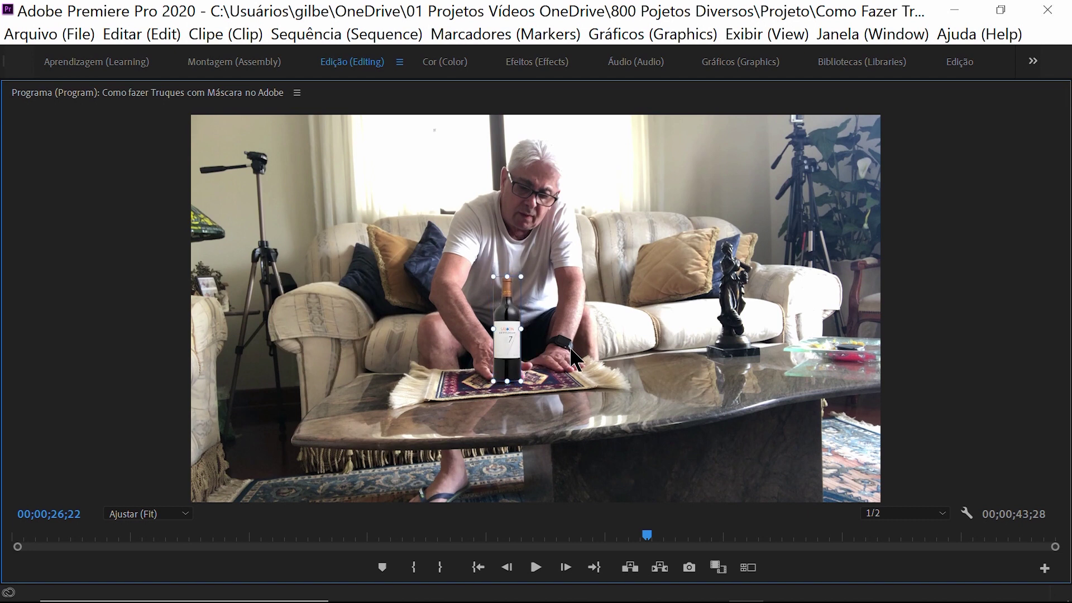
drag(504, 340, 498, 340)
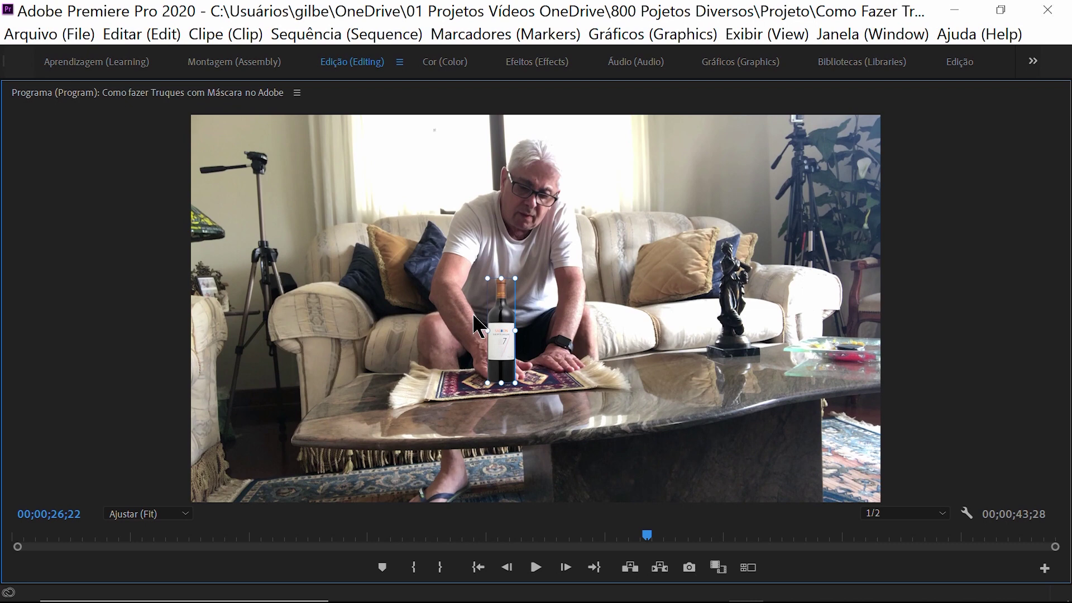
double_click(197, 96)
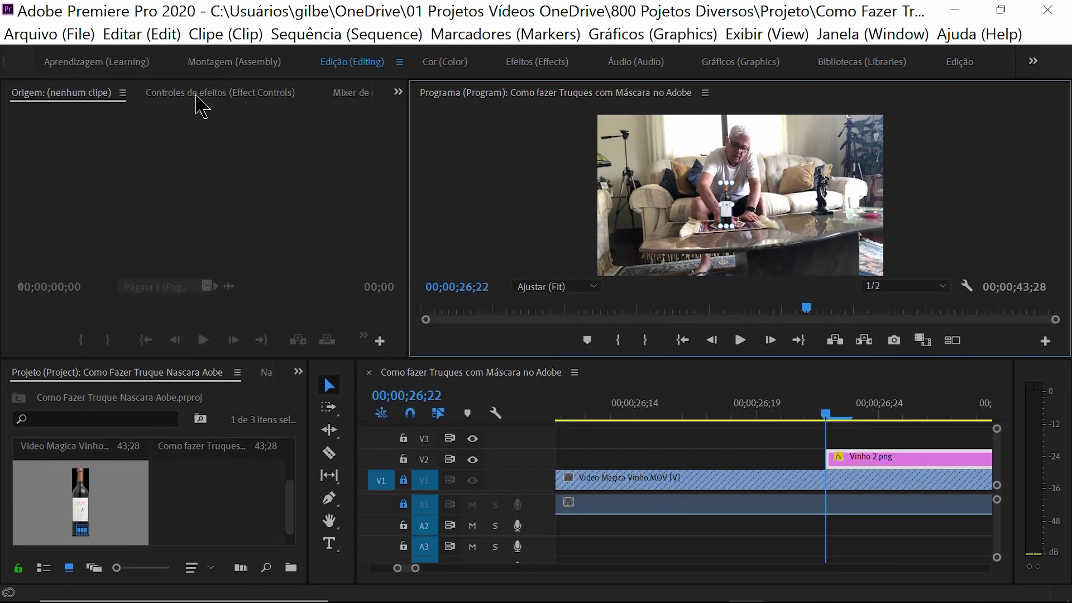
Switch to the Efeitos workspace and add a free-draw Máscara (1) to the bottle's Opacidade.
click(854, 459)
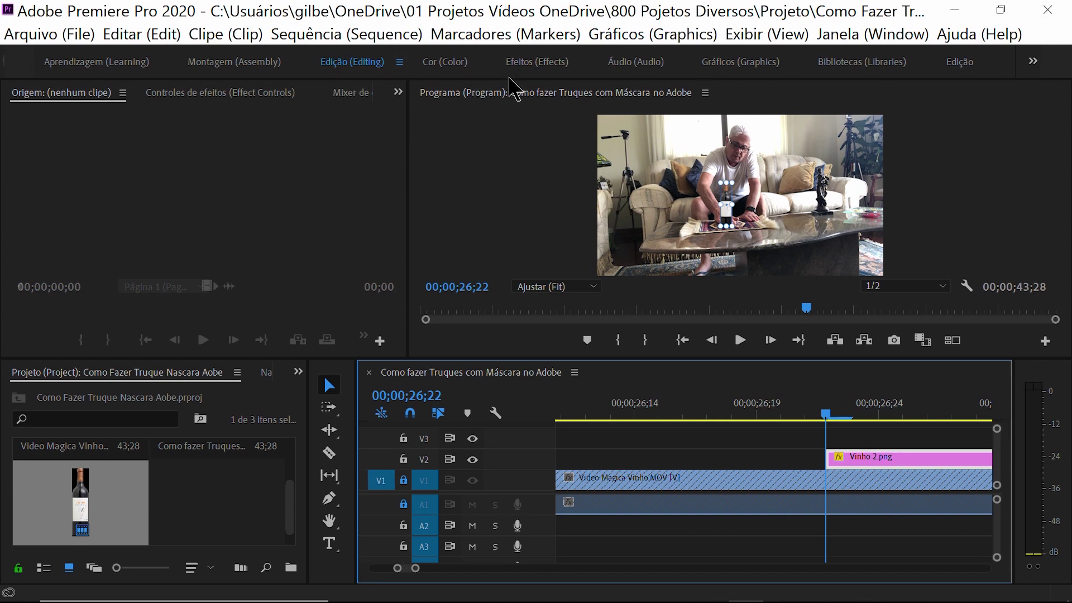
click(525, 66)
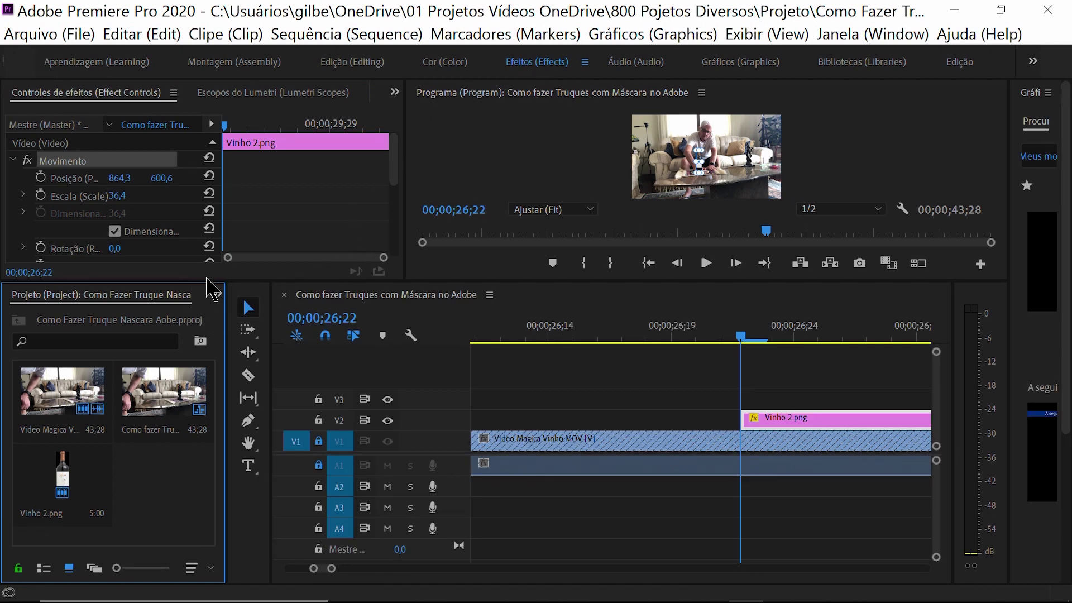
drag(211, 280, 214, 316)
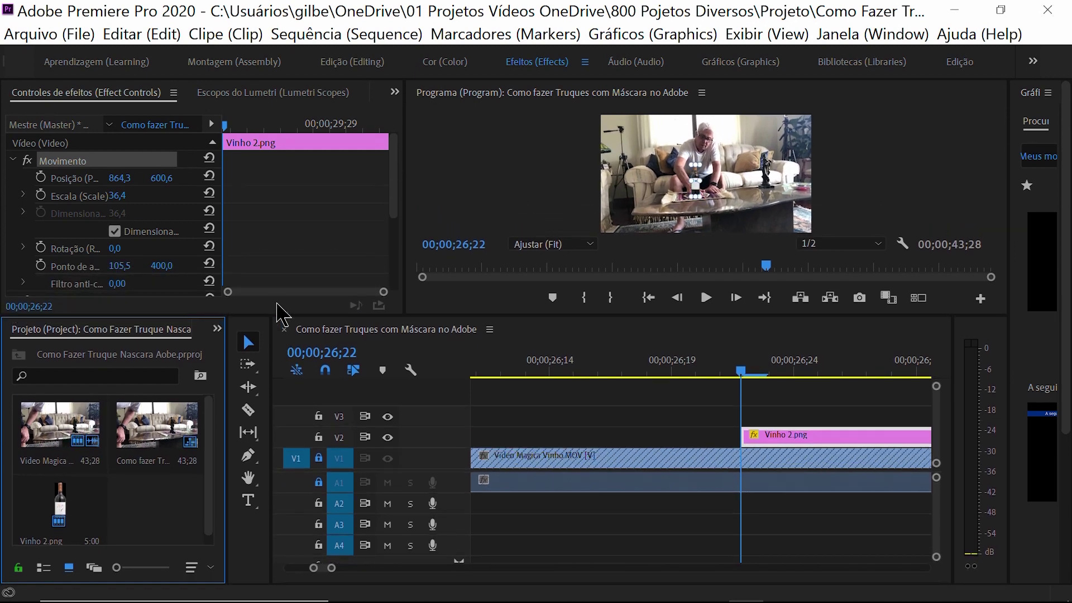
drag(395, 203, 397, 270)
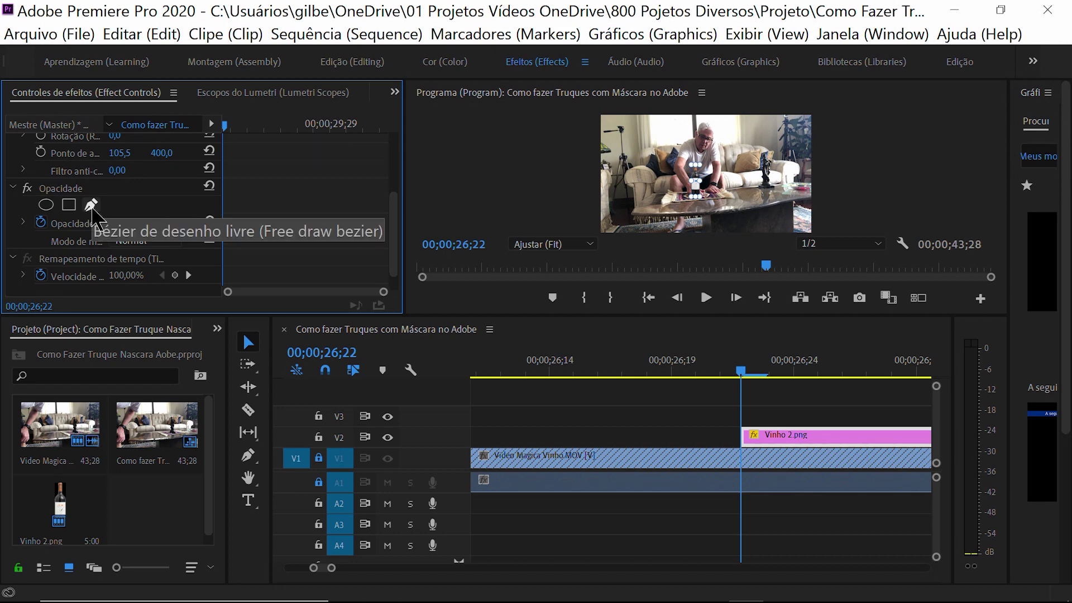
click(91, 205)
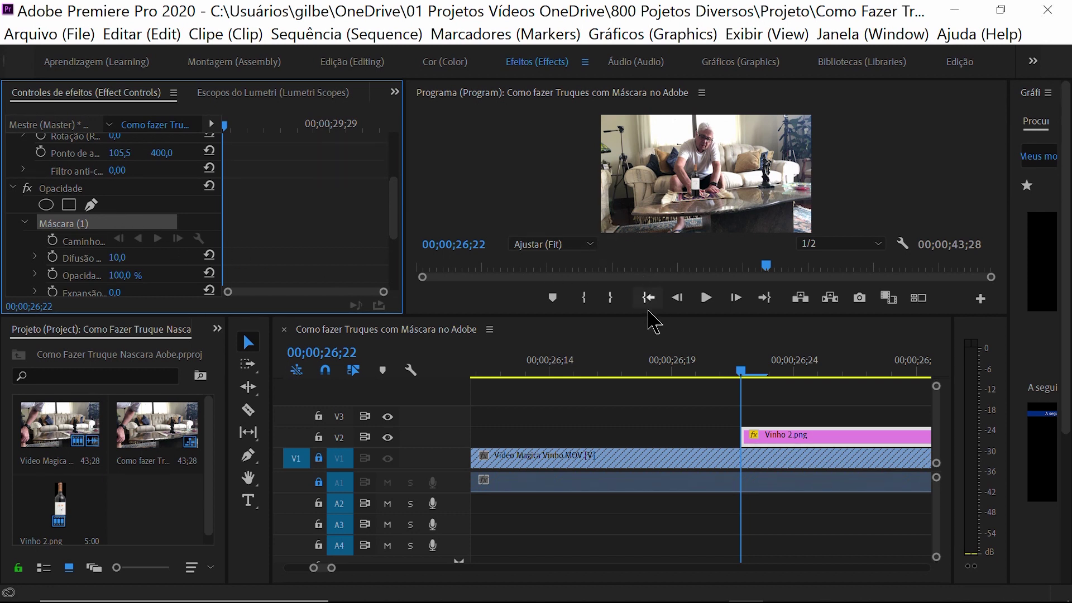
click(499, 102)
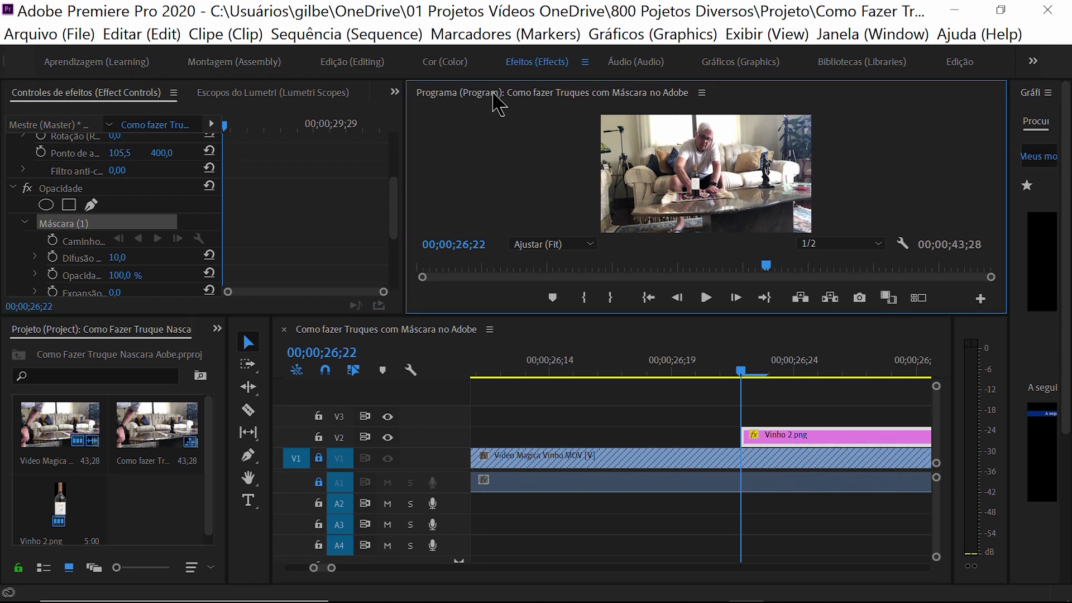
View the Program monitor at 100% and draw a rectangular mask around the bottle.
key(grave)
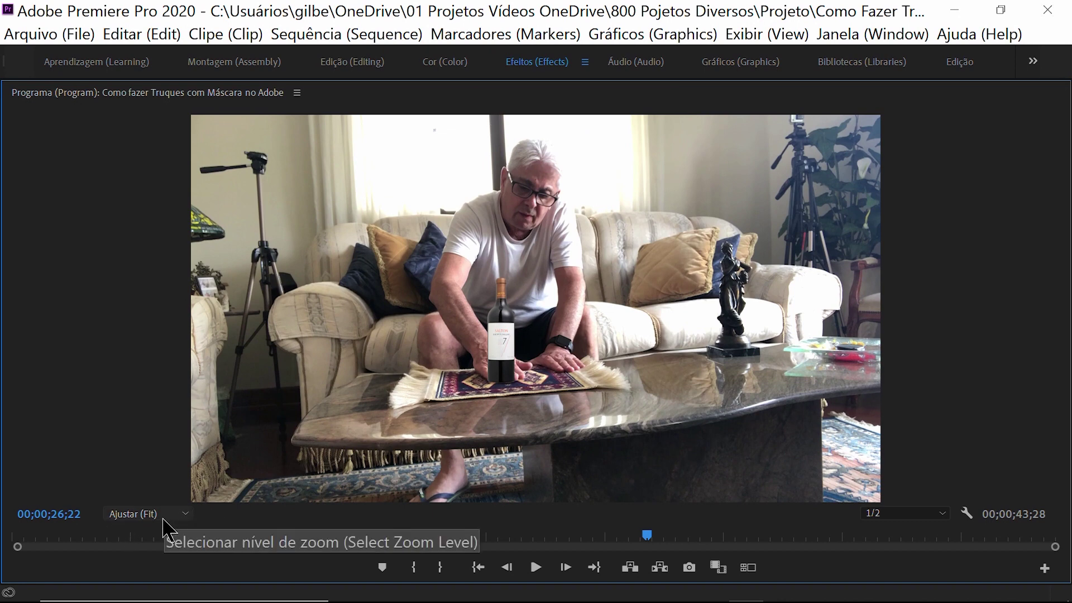
click(183, 514)
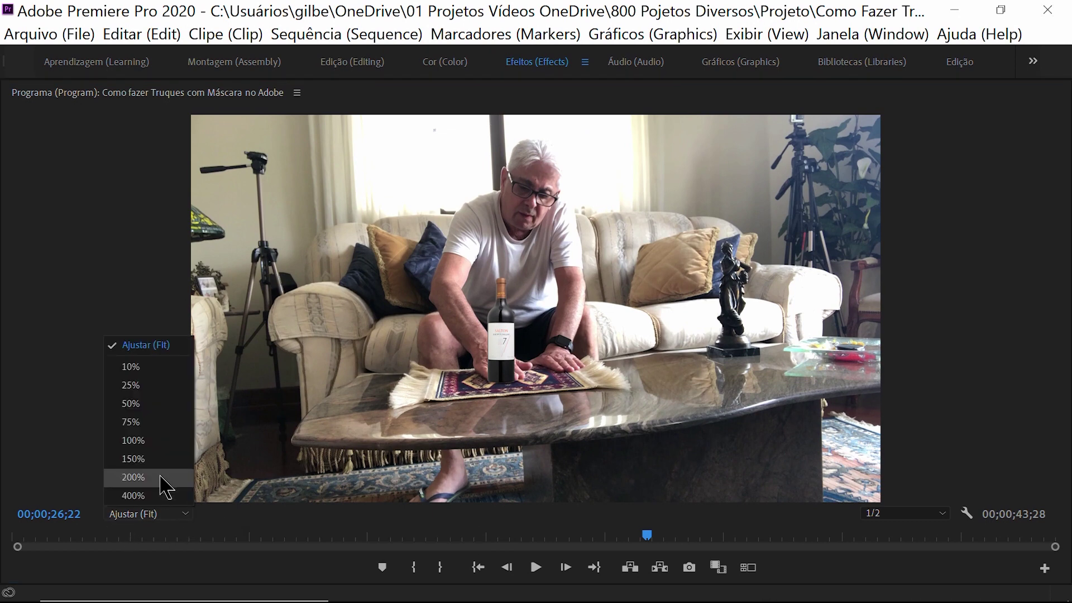
click(162, 441)
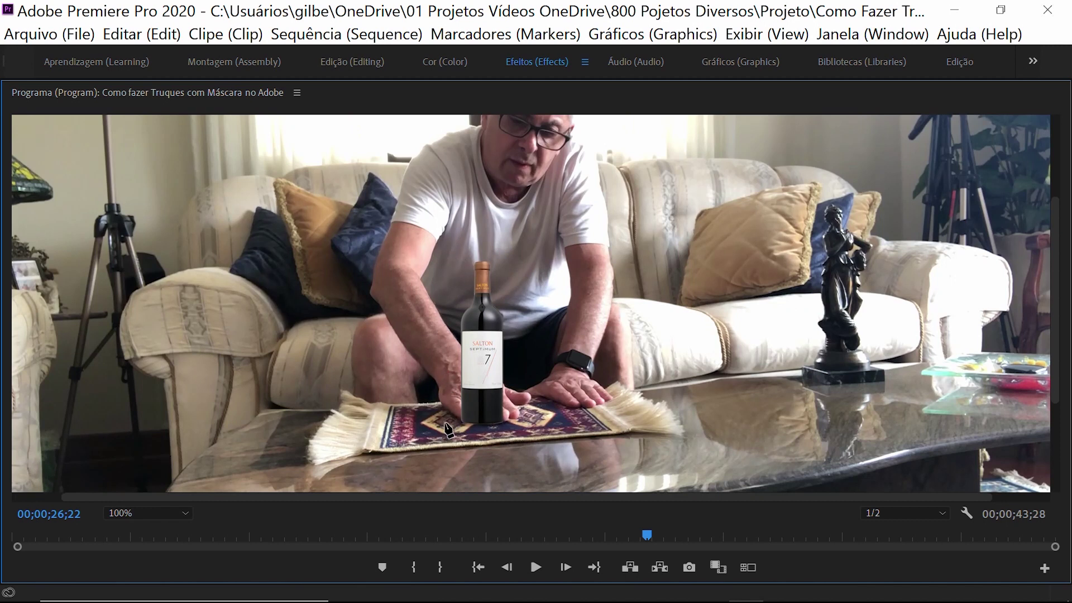
click(519, 431)
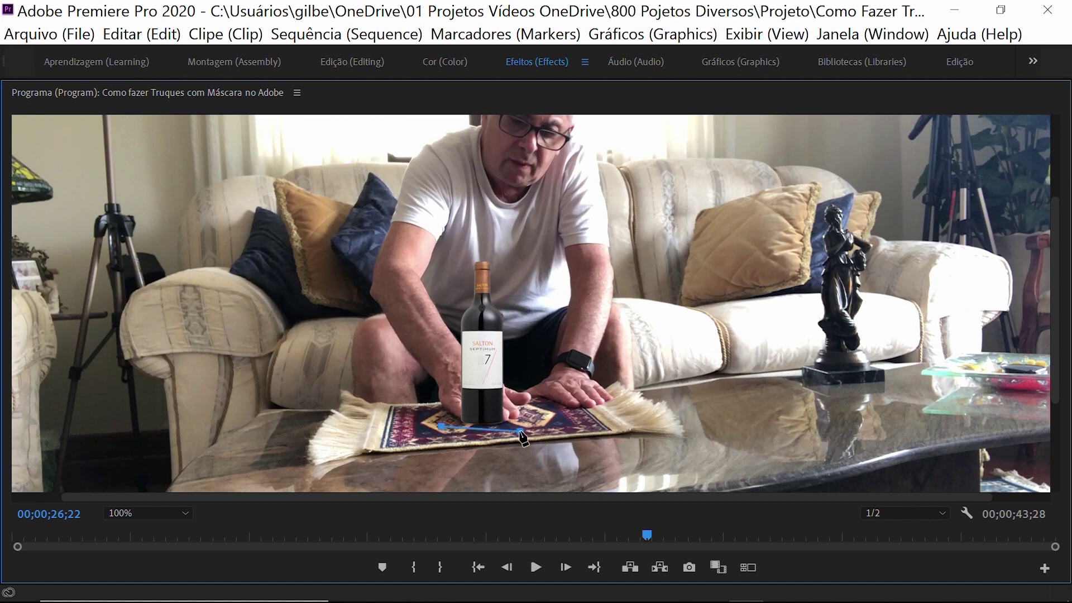
click(518, 253)
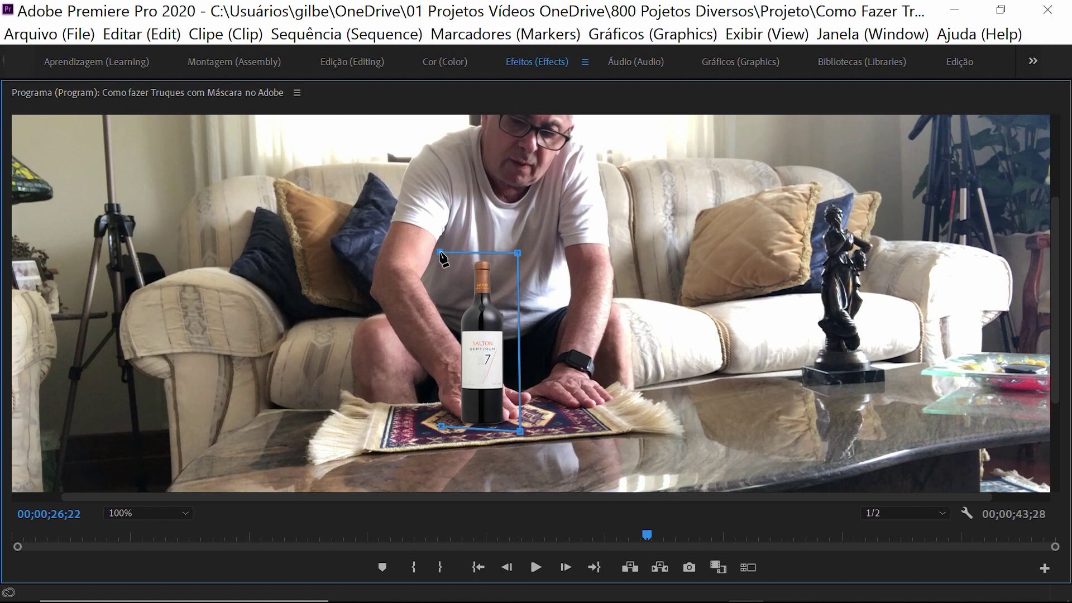
click(441, 427)
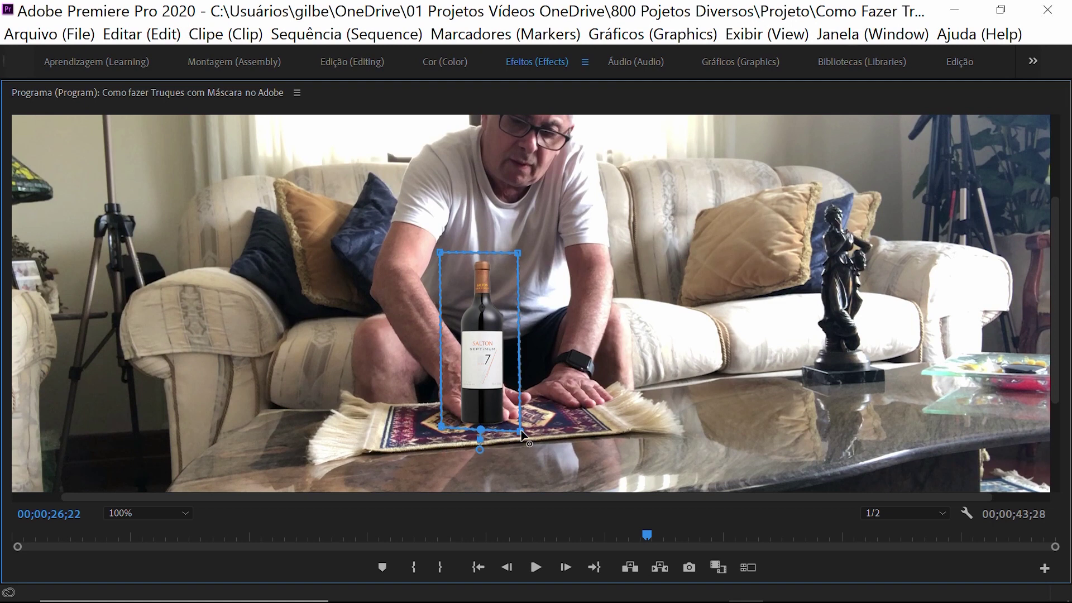
Lower the mask's bottom corners, then drag the whole mask down until the bottle vanishes.
drag(521, 433, 523, 440)
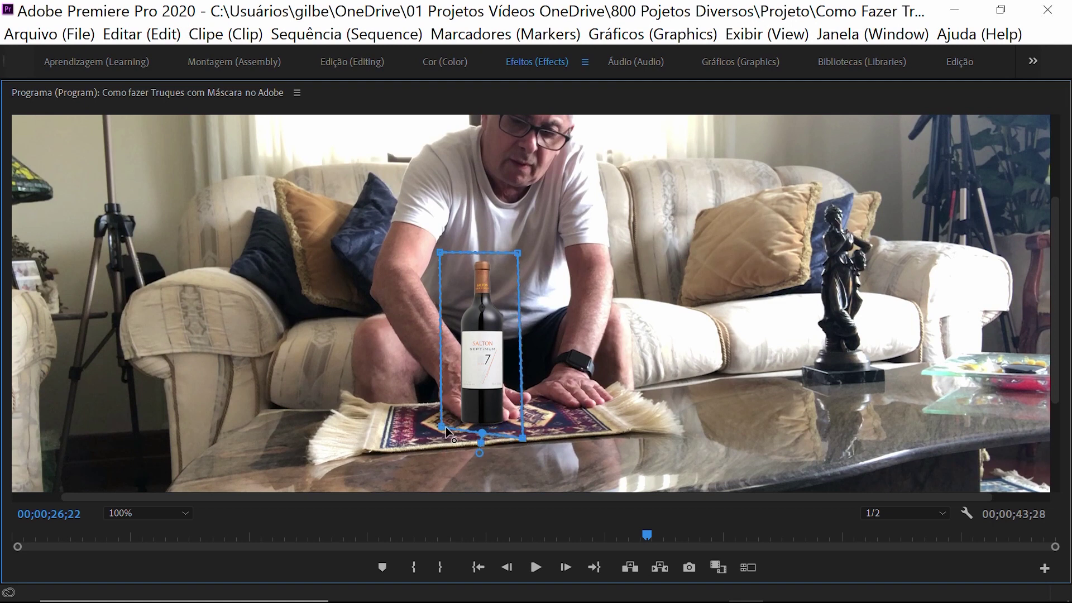
drag(441, 431, 439, 435)
drag(500, 266, 500, 302)
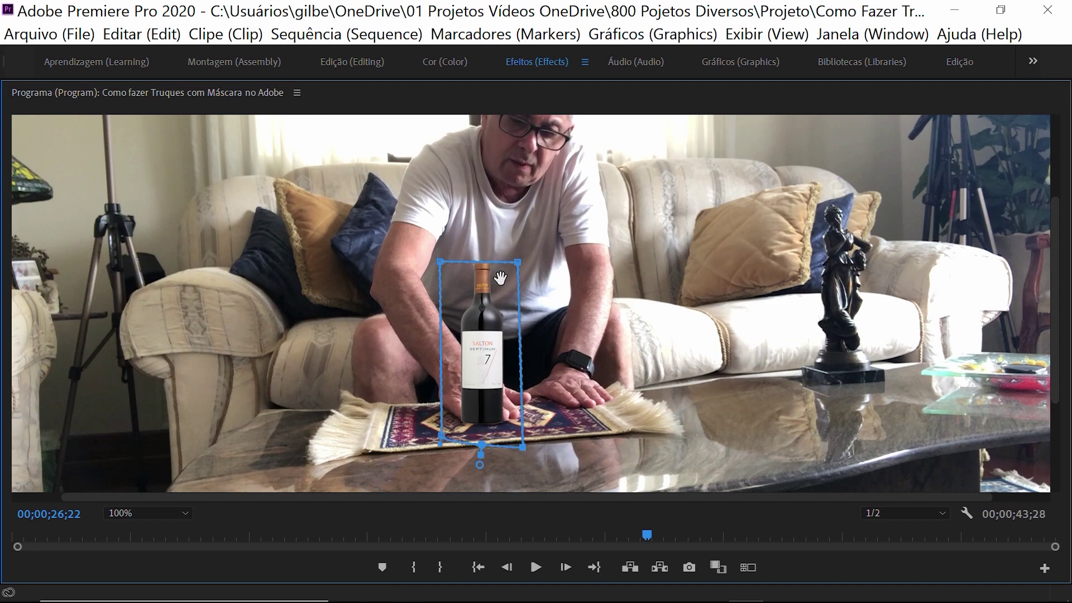
drag(500, 302, 499, 433)
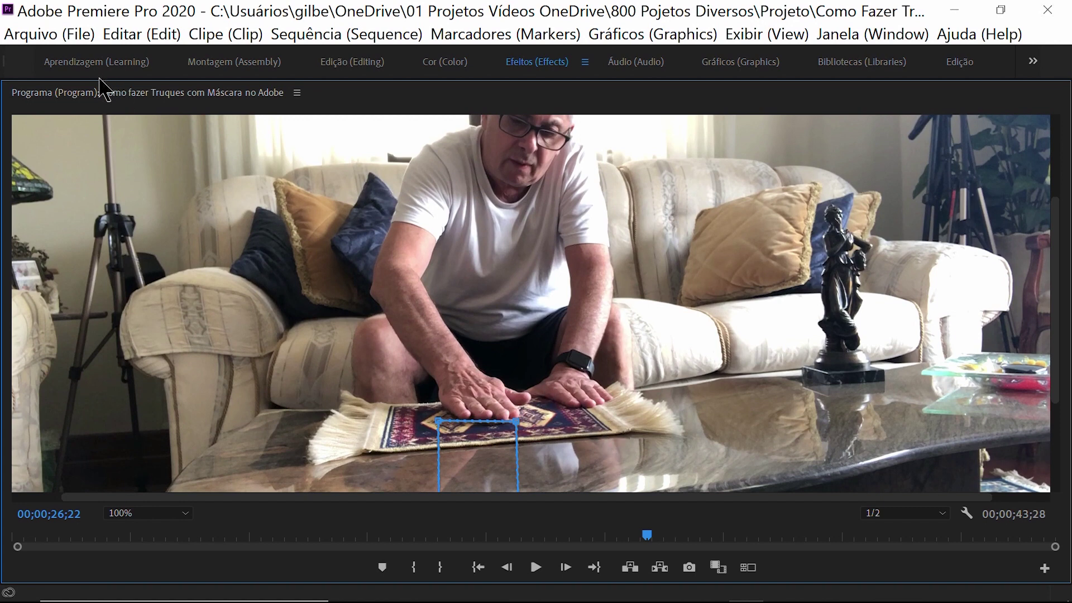
Restore the editing layout, enable Mask Path keyframing, and fit the frame in the monitor.
double_click(92, 93)
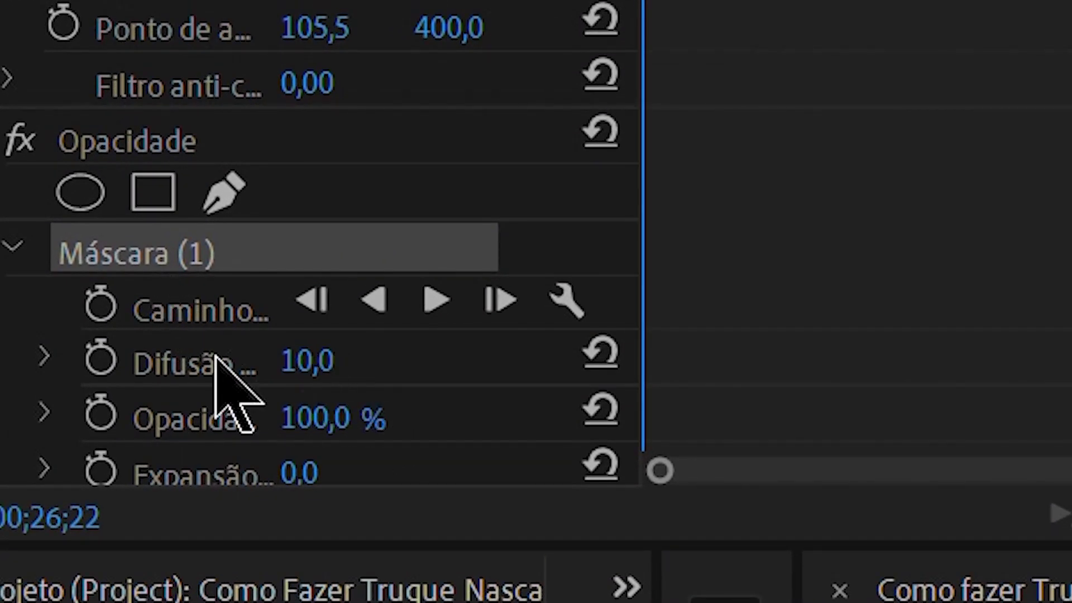
click(101, 317)
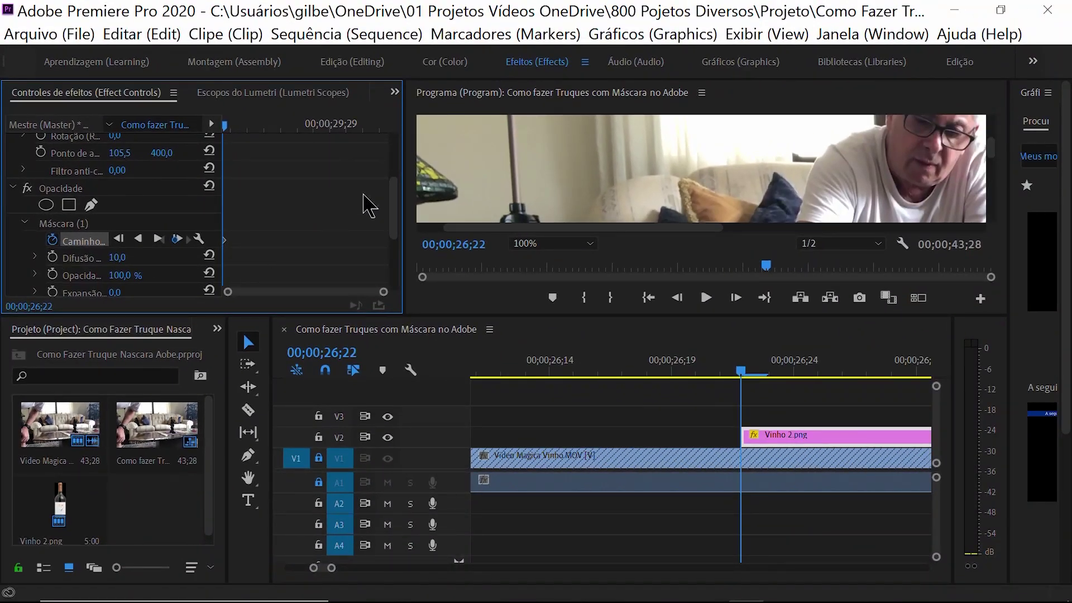
click(586, 245)
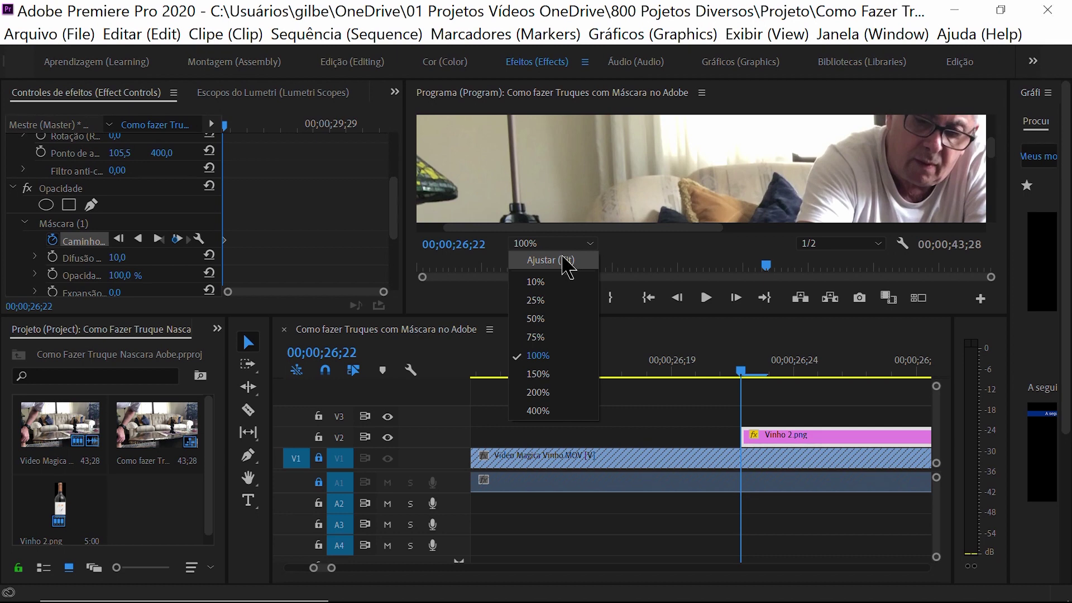
click(565, 260)
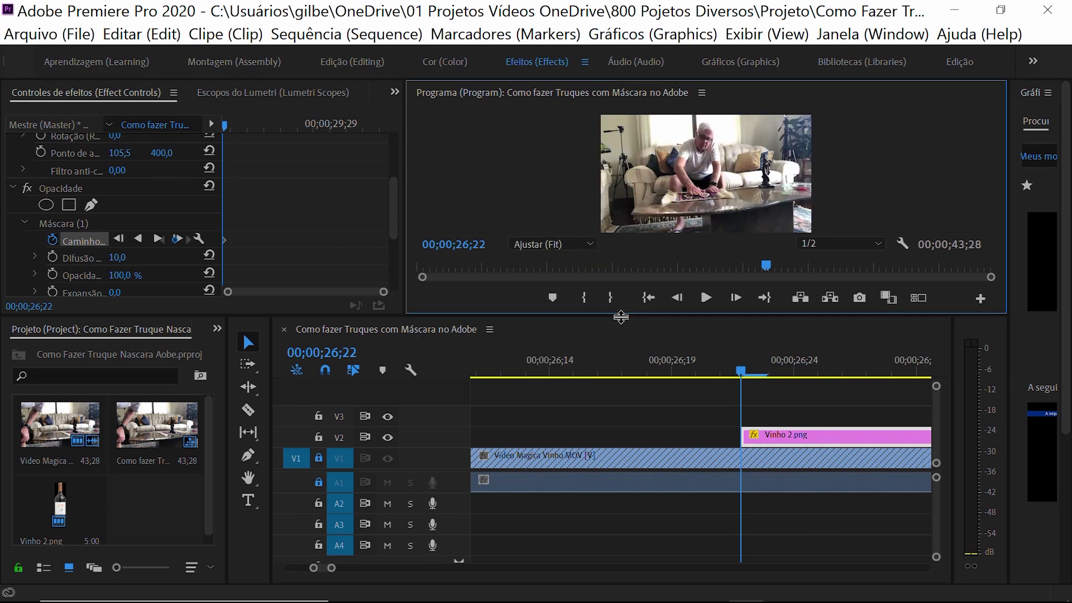
Enlarge the monitor panels and set the Program monitor zoom to 100%.
drag(621, 316, 623, 397)
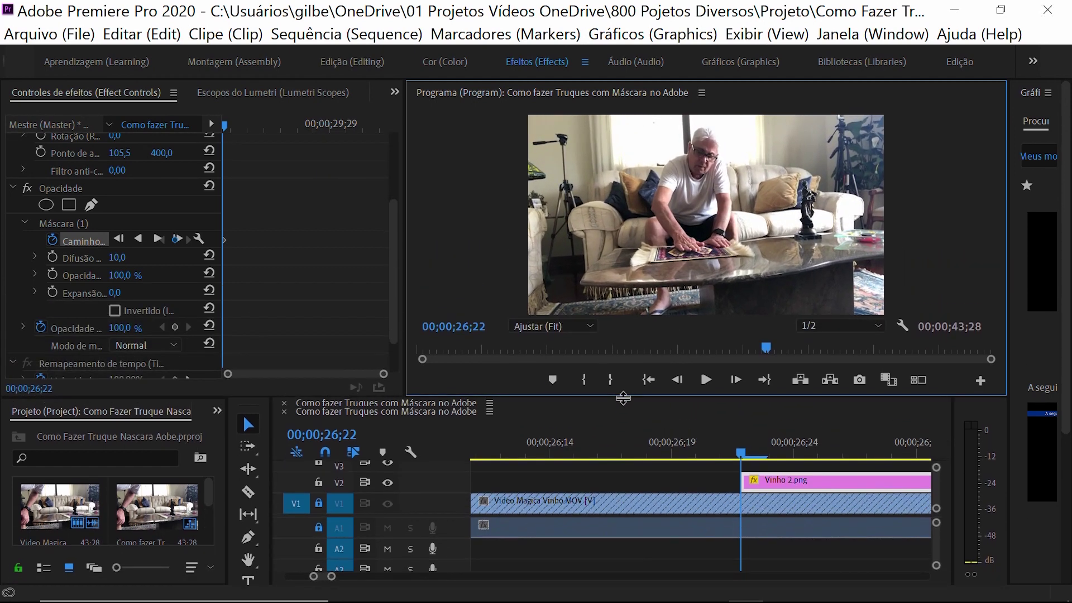
drag(623, 398, 631, 422)
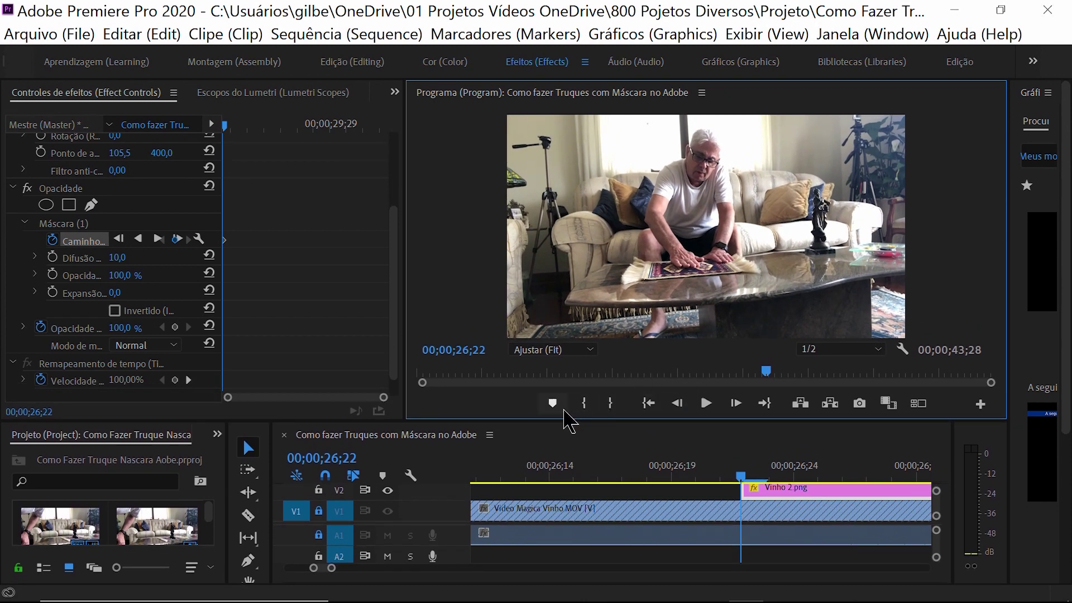
click(593, 349)
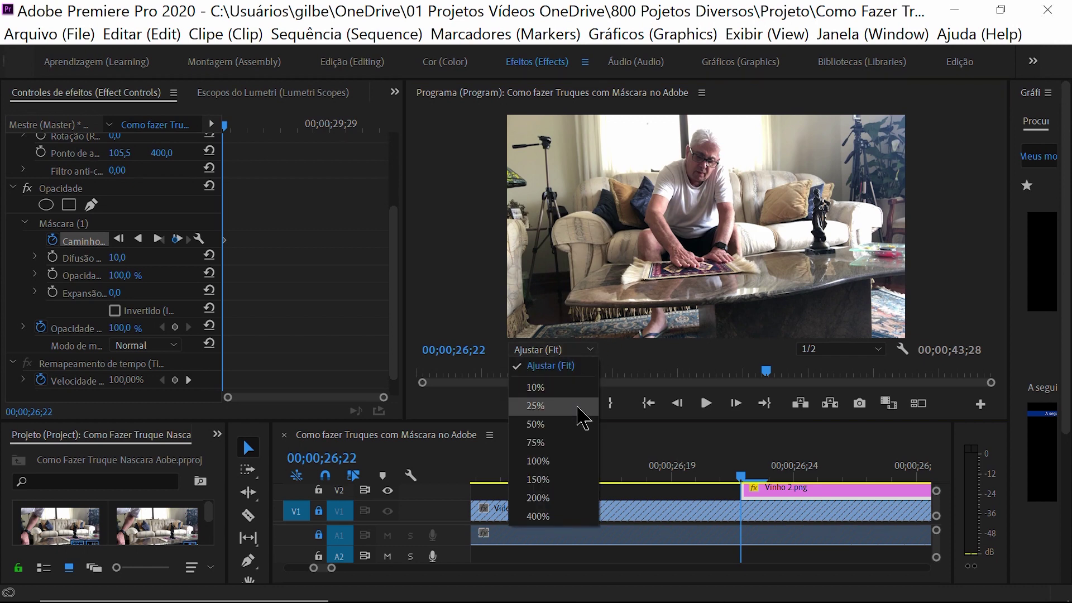
click(568, 461)
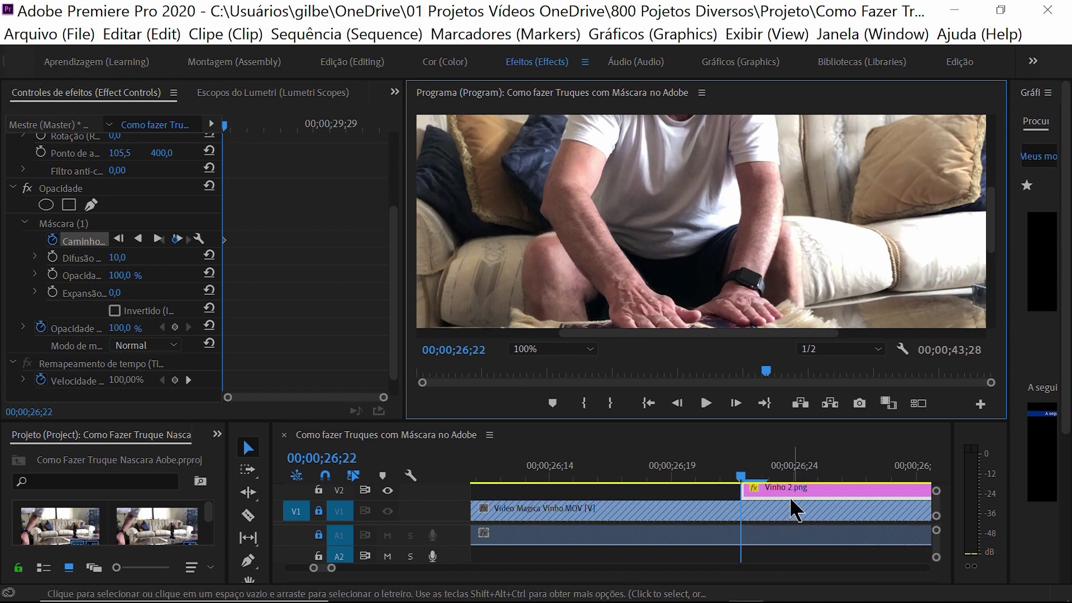
Set the Program monitor to 75% and select Máscara (1) to show its outline.
click(590, 350)
click(554, 444)
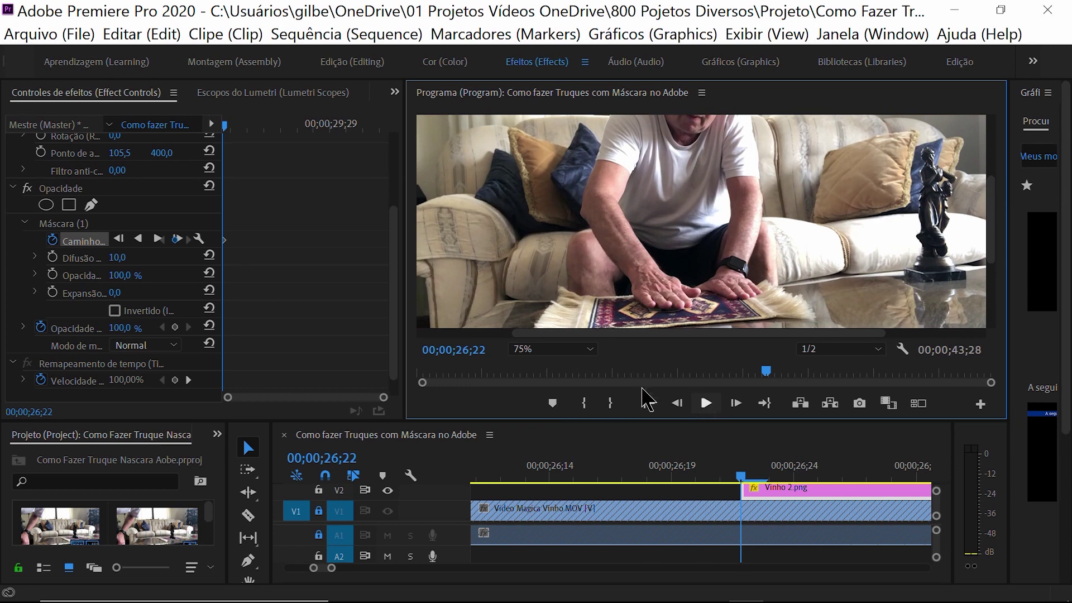
click(62, 224)
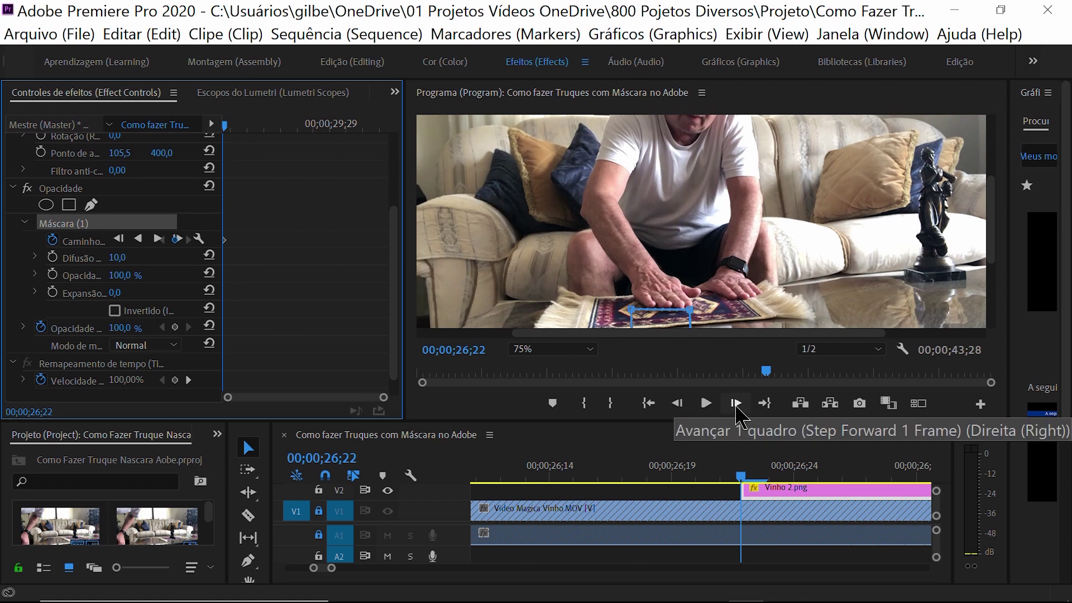
Advance four frames at a time, nudging the mask up twice to follow the hand.
click(736, 403)
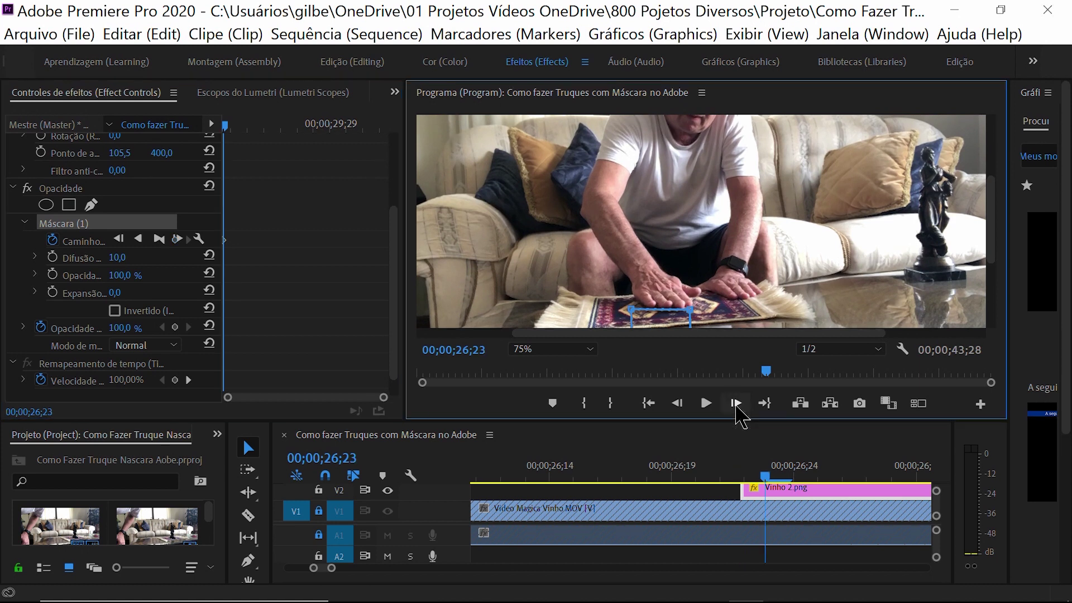
click(736, 403)
click(735, 404)
click(736, 403)
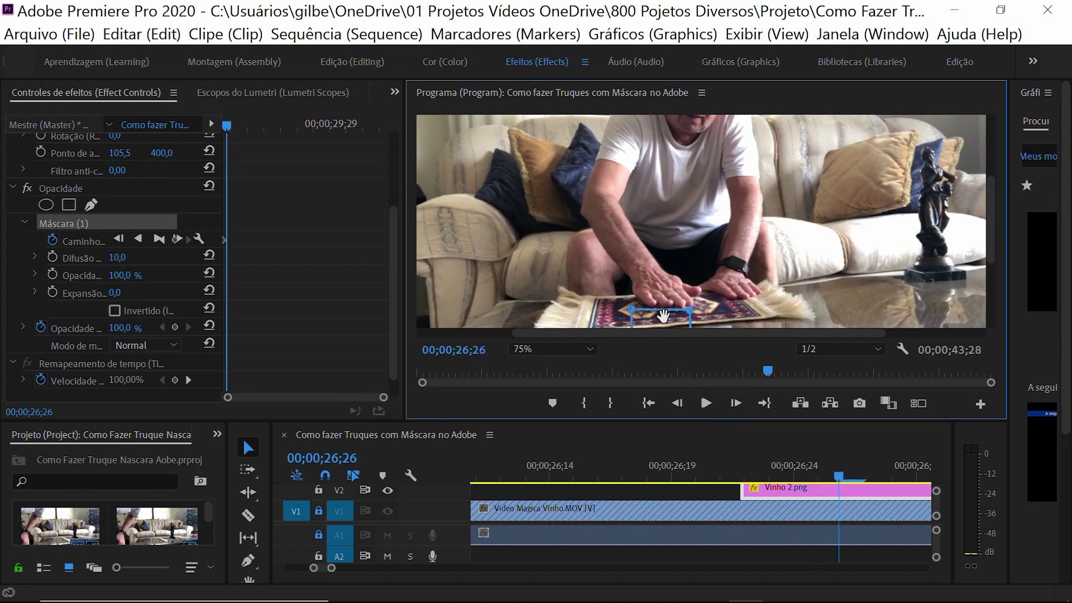
drag(665, 320, 664, 317)
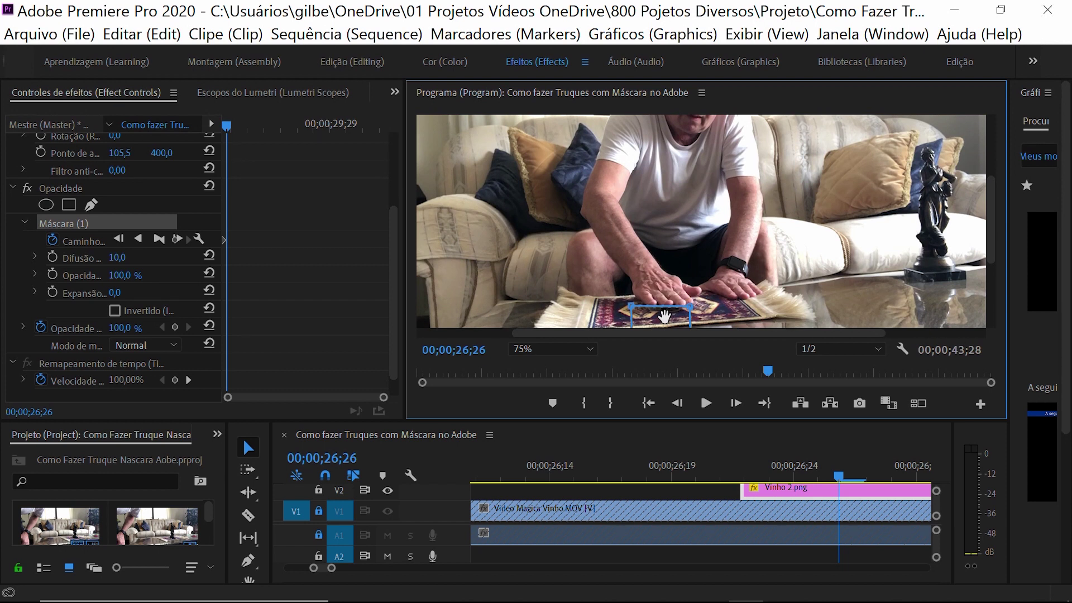
click(736, 408)
click(737, 408)
click(737, 408)
click(736, 407)
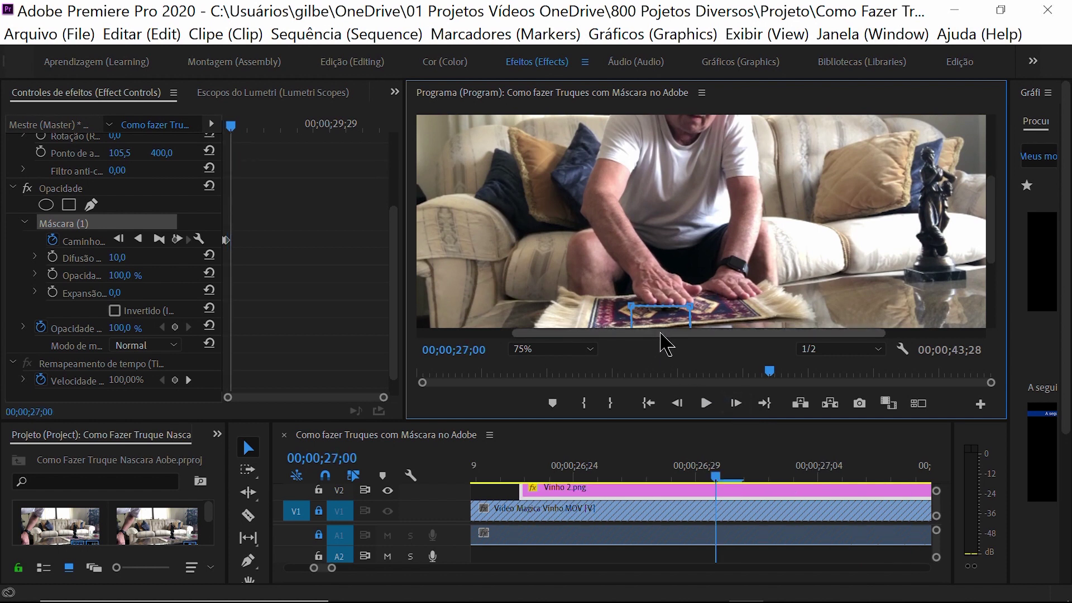
drag(677, 325, 678, 322)
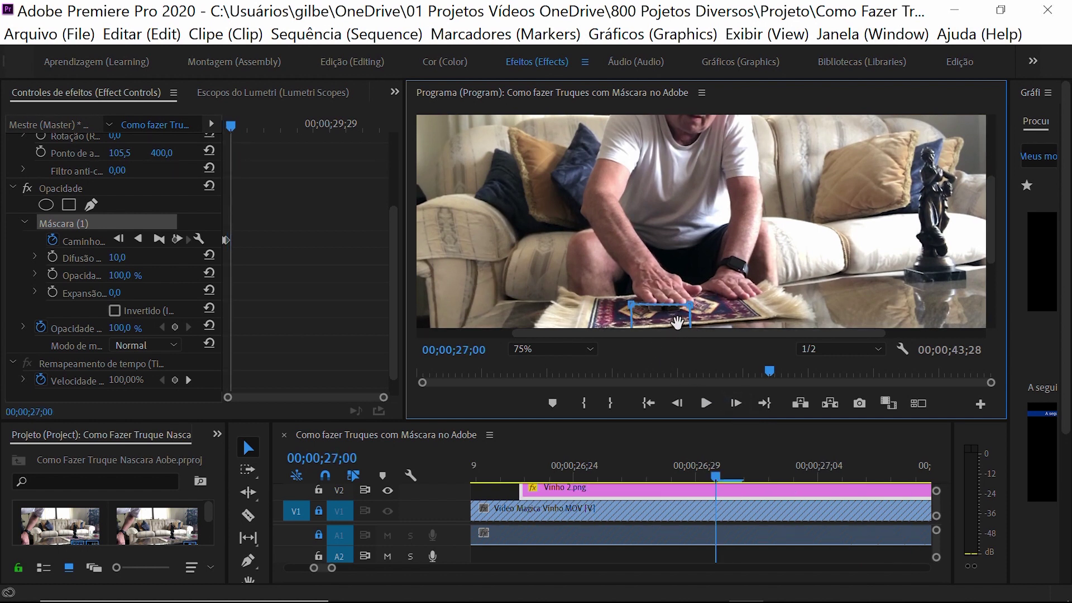
Keep advancing and shifting the mask with the hand through 00;00;27;13.
click(737, 405)
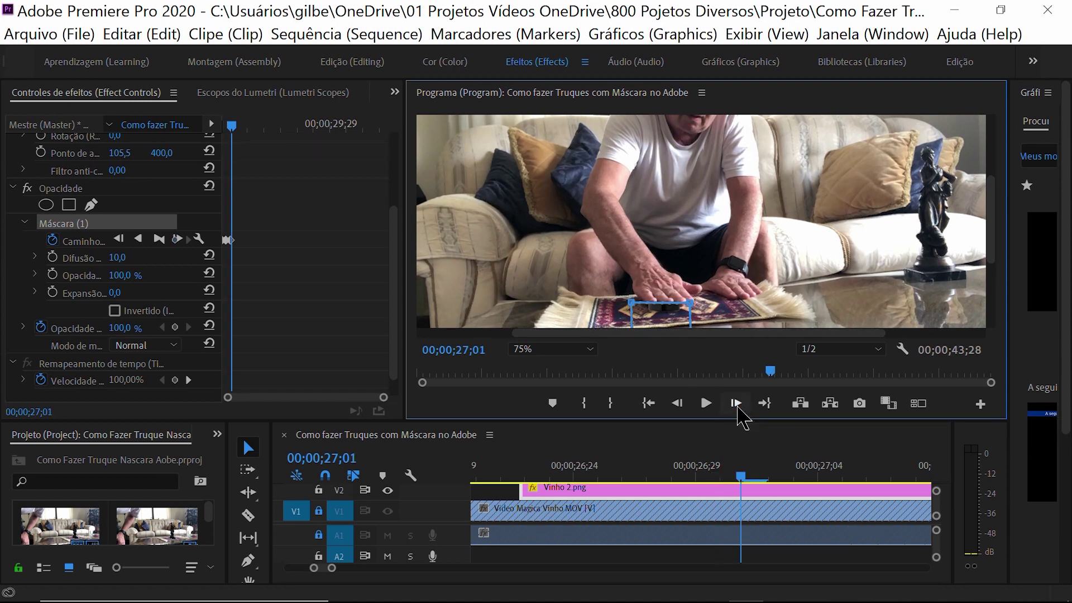
click(736, 405)
click(737, 405)
click(737, 404)
click(737, 404)
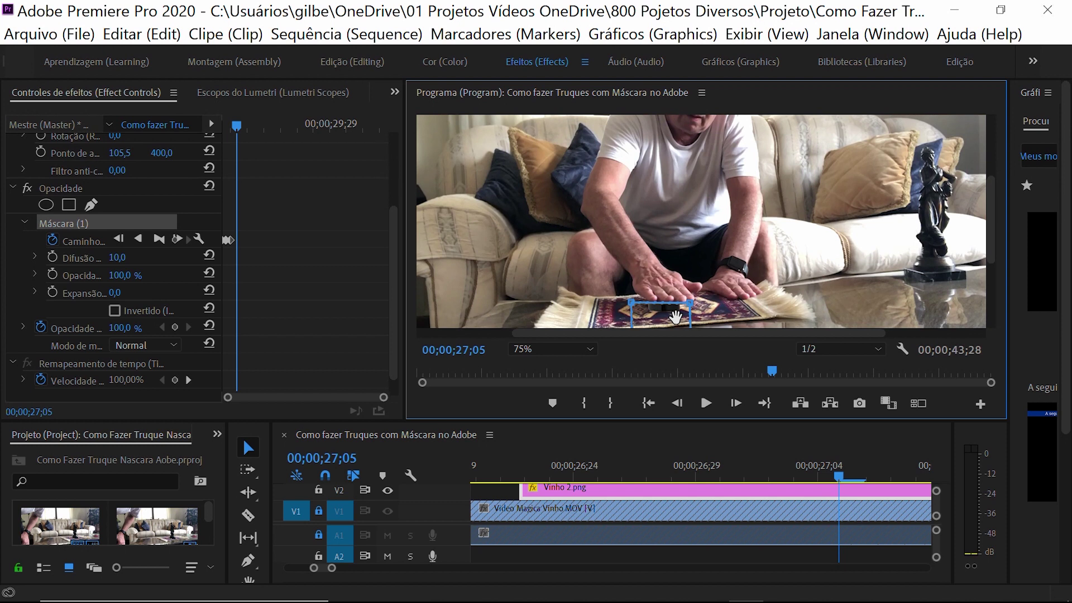
drag(676, 316, 677, 313)
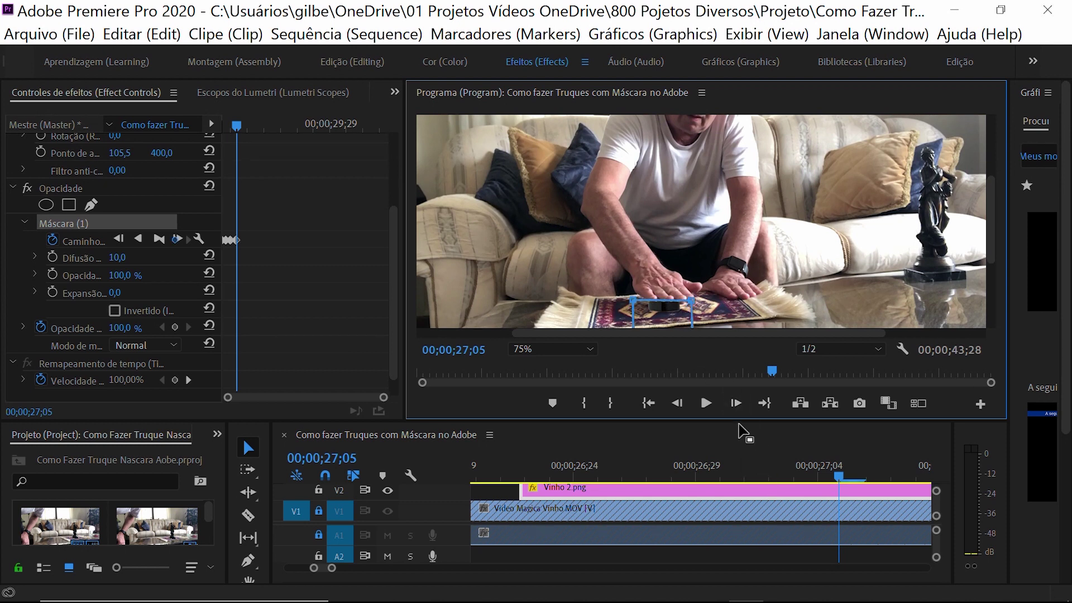
click(737, 405)
click(737, 405)
click(736, 403)
click(737, 404)
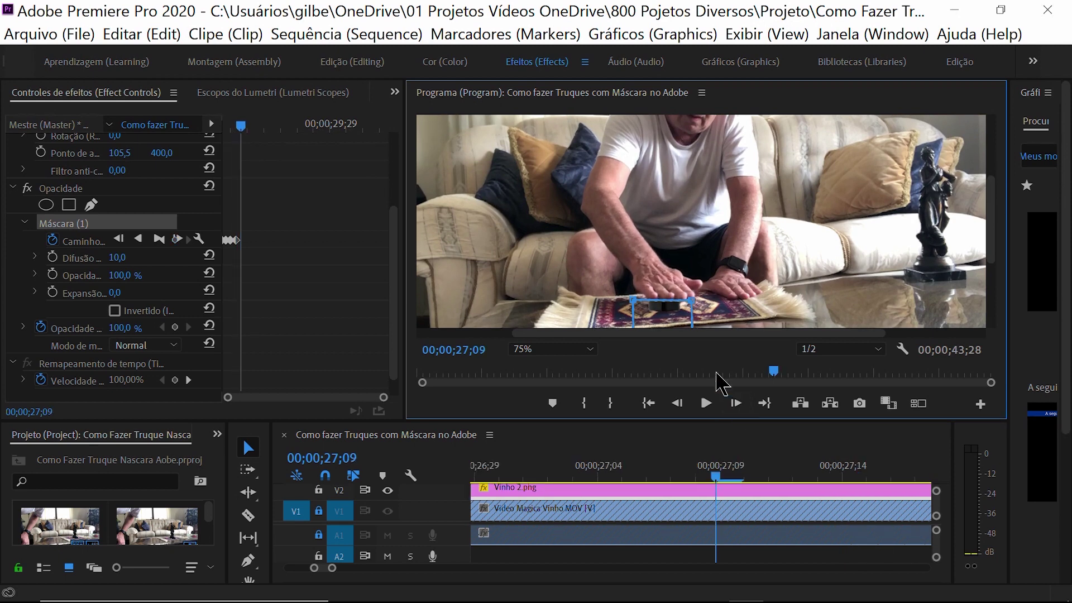
drag(682, 324, 682, 323)
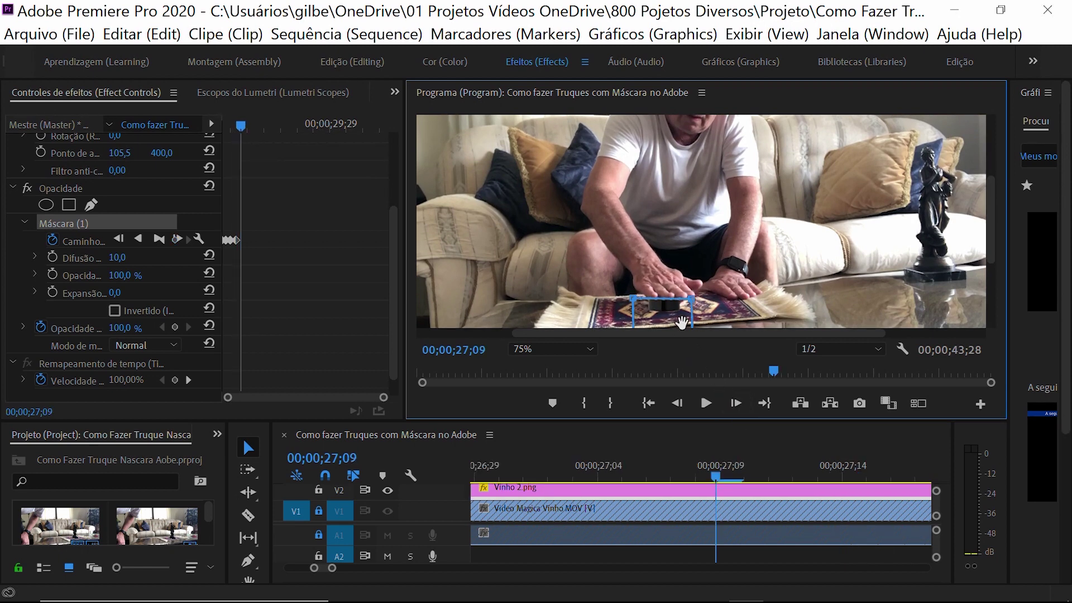
click(737, 404)
click(737, 404)
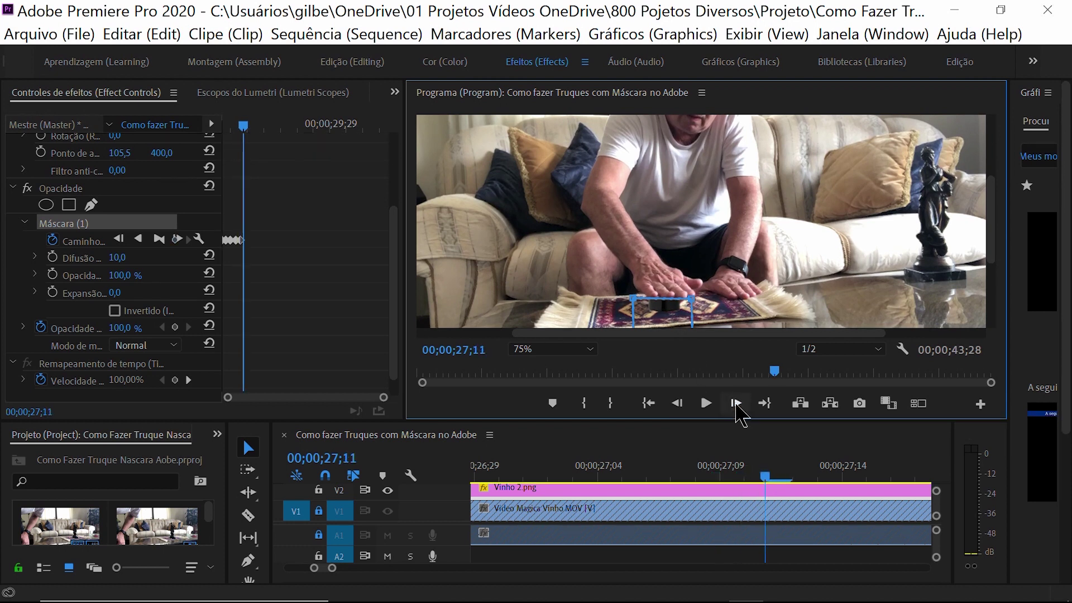
click(737, 404)
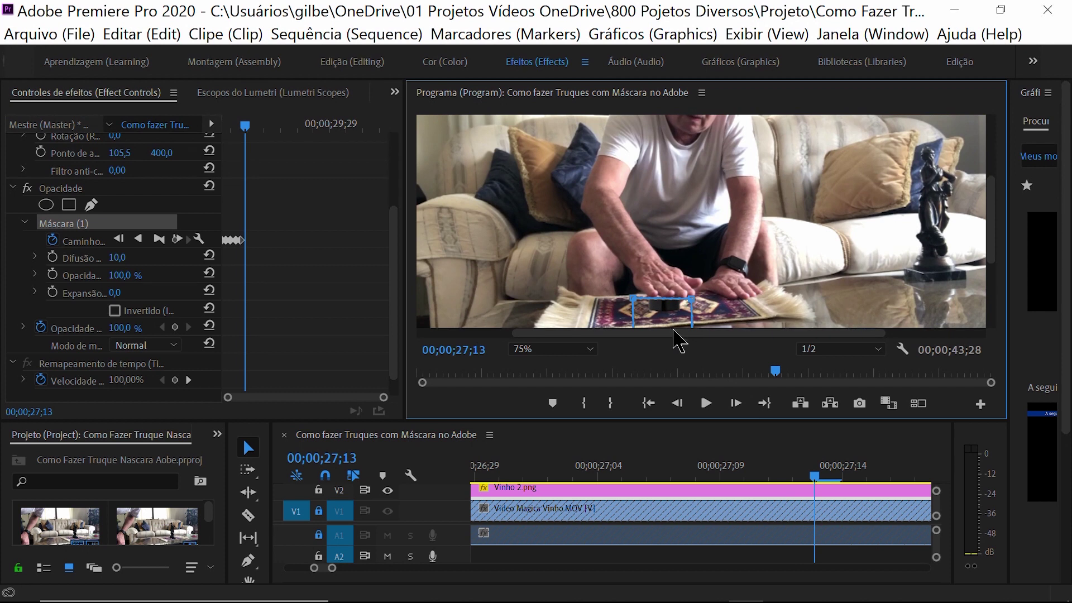
drag(668, 320, 669, 318)
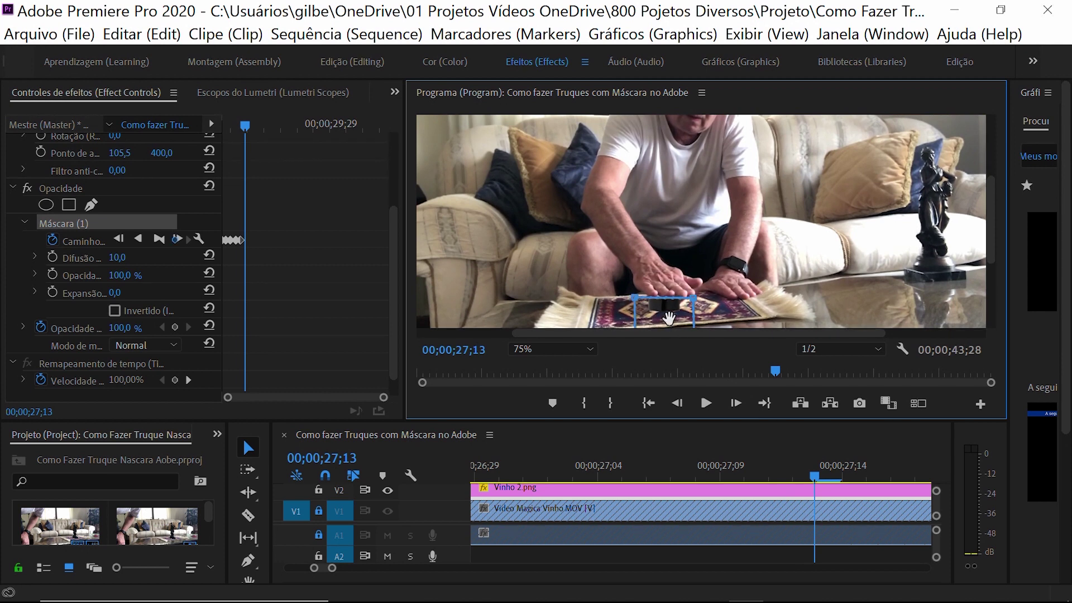
Play back to check the mask, return earlier, then shift the mask four frames on.
click(707, 404)
click(707, 405)
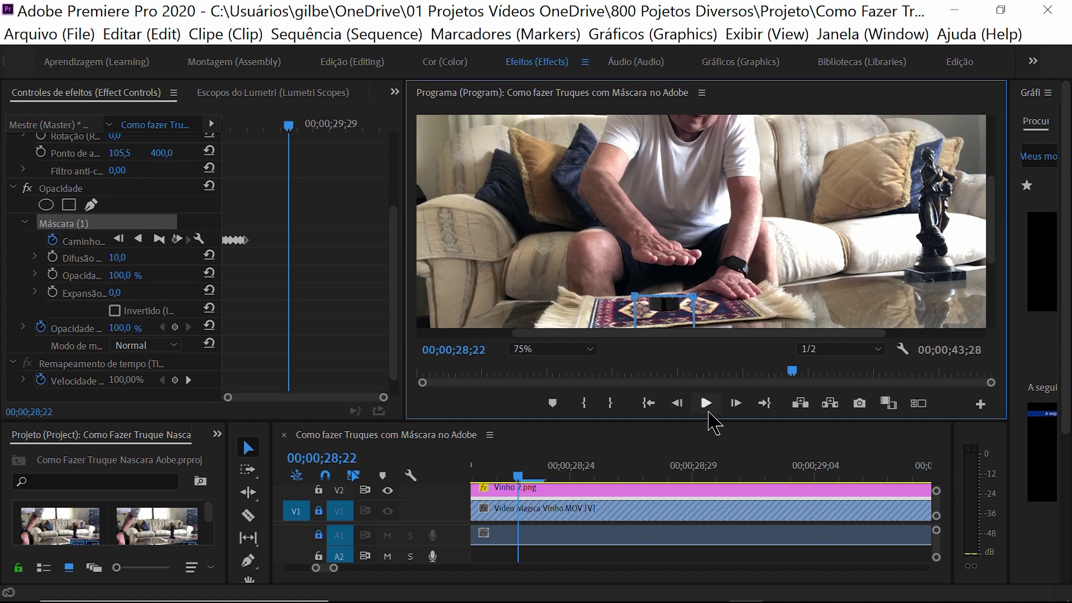
drag(791, 371, 775, 376)
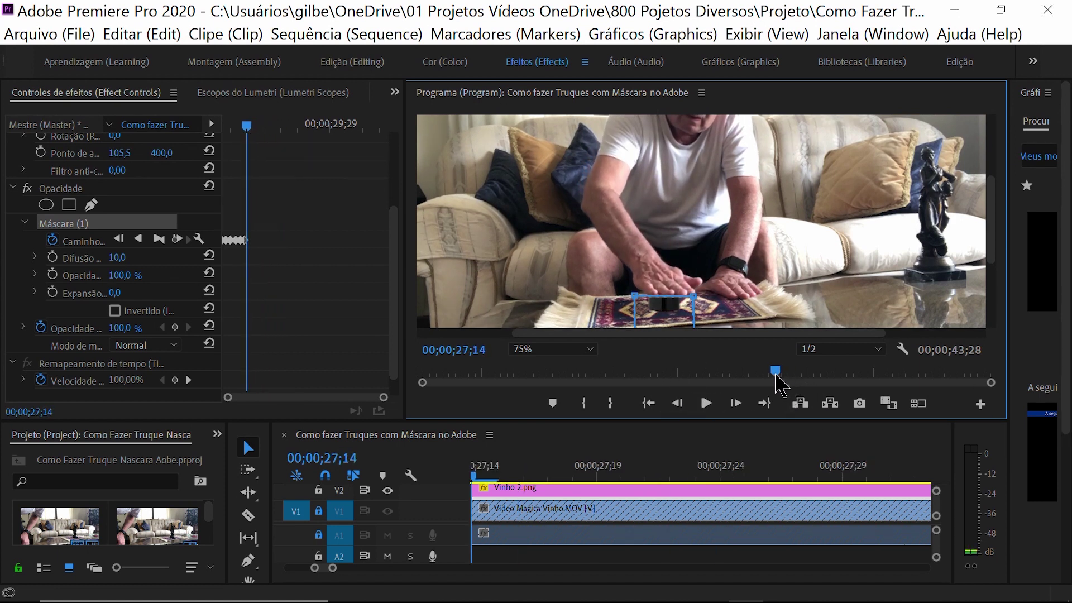
click(736, 403)
click(735, 403)
click(736, 403)
click(736, 403)
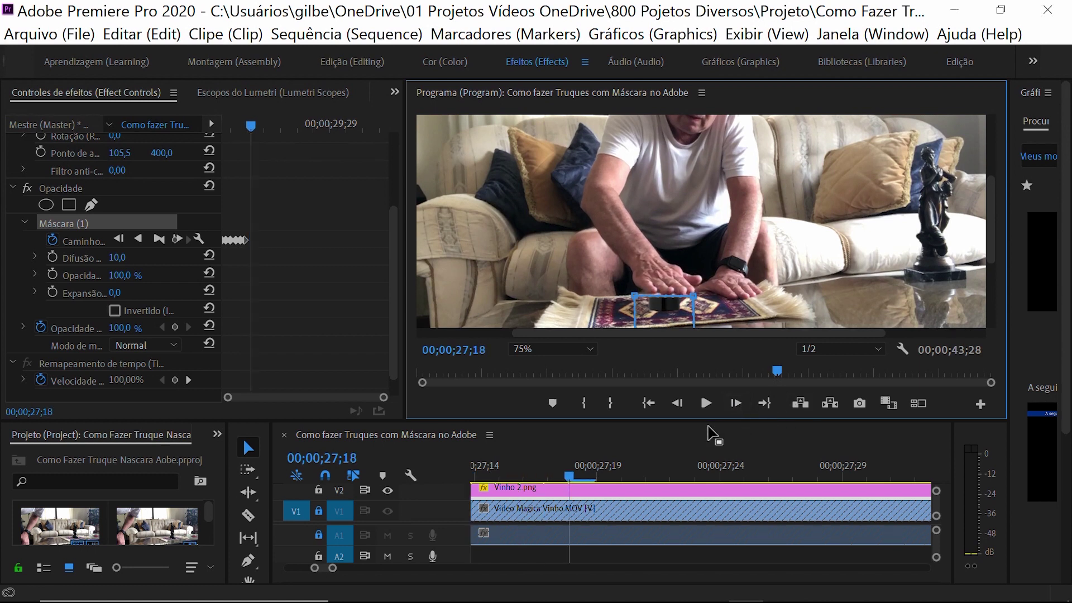
drag(675, 316, 677, 314)
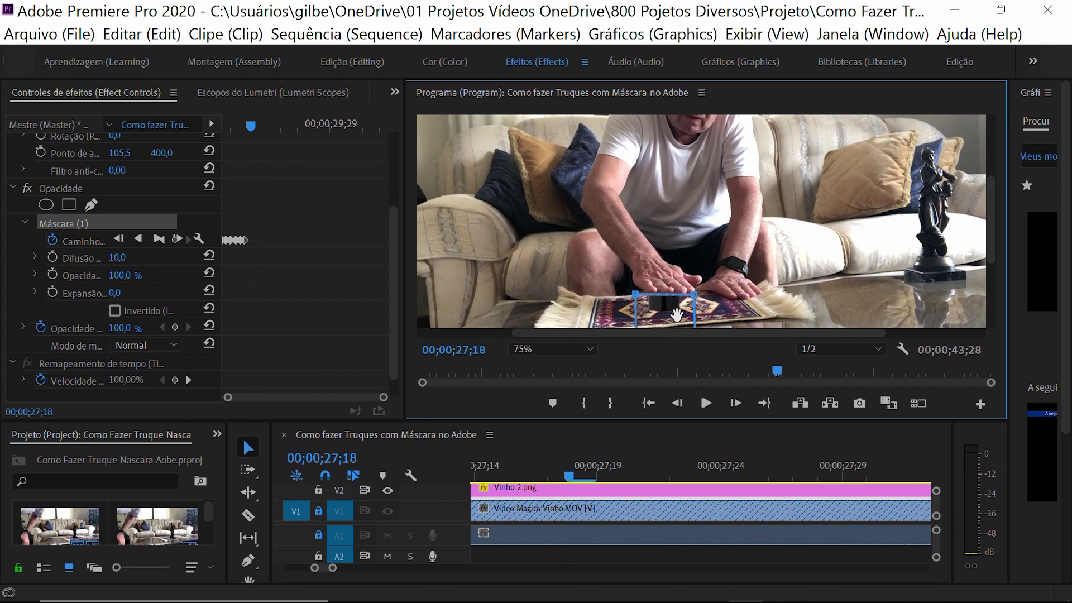
Advance frame by frame and raise the mask with the hand through 00;00;27;28.
click(736, 404)
click(736, 403)
click(735, 403)
click(736, 403)
click(736, 403)
drag(672, 314, 671, 311)
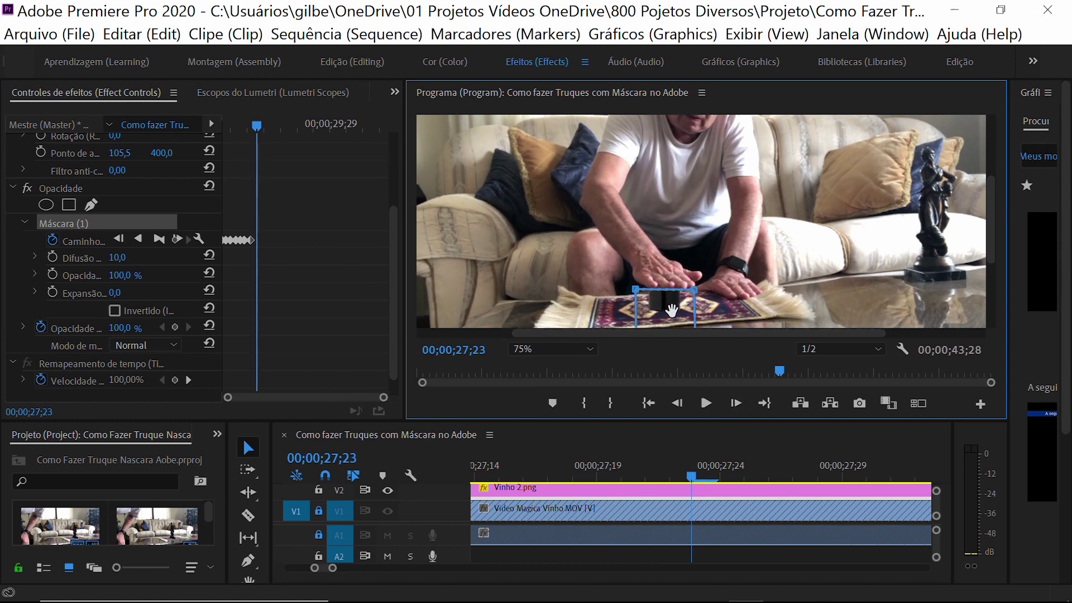
click(737, 405)
click(736, 405)
click(737, 404)
click(737, 405)
click(737, 404)
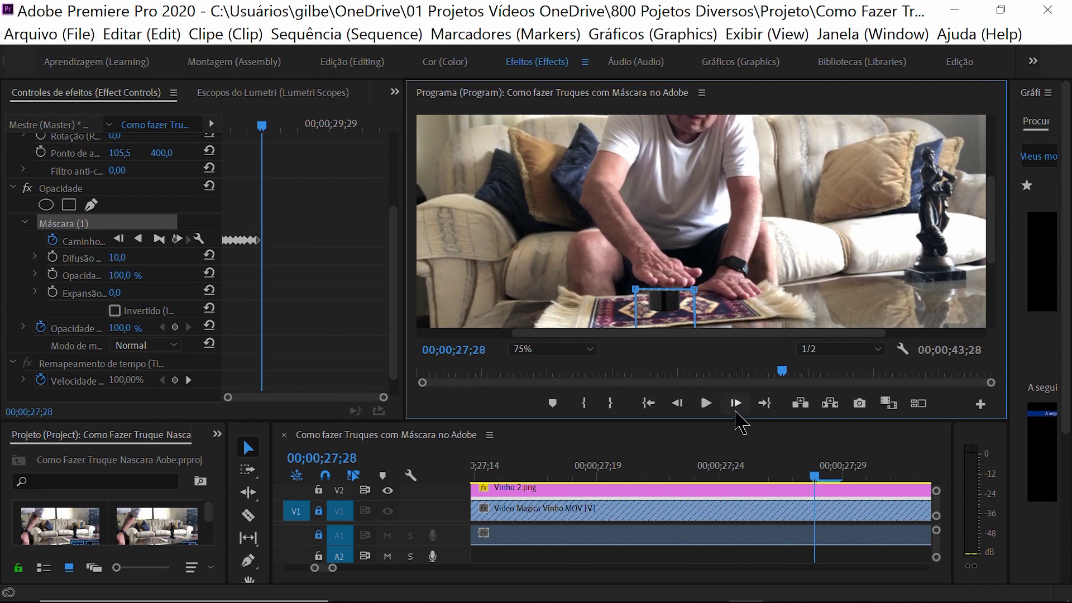
drag(669, 321, 669, 316)
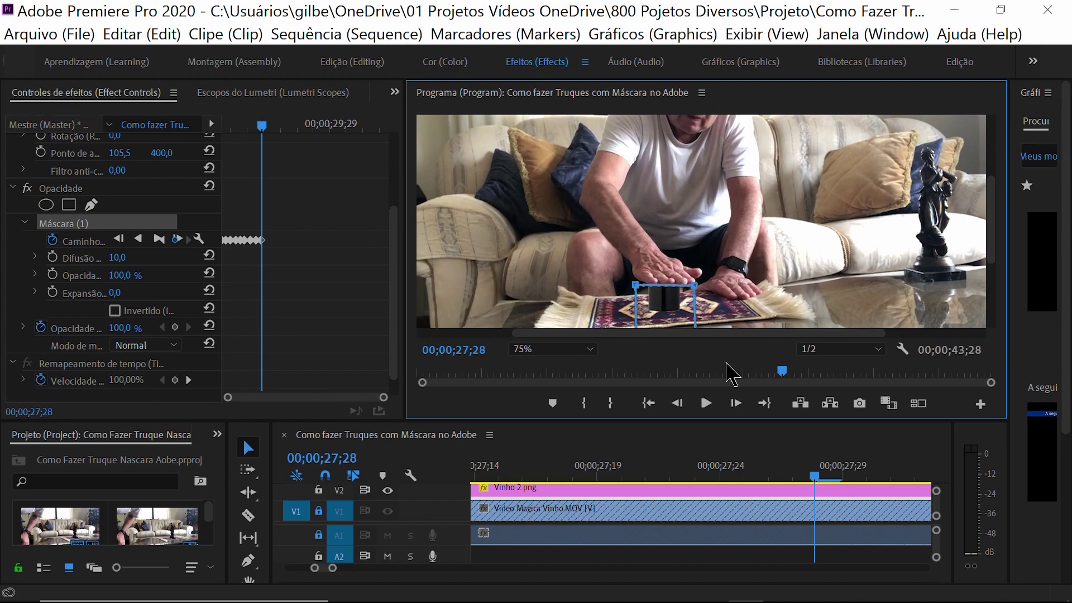
Advance frame by frame, raising the mask with the hand until the bottle is fully revealed at 31;03.
click(736, 403)
click(736, 403)
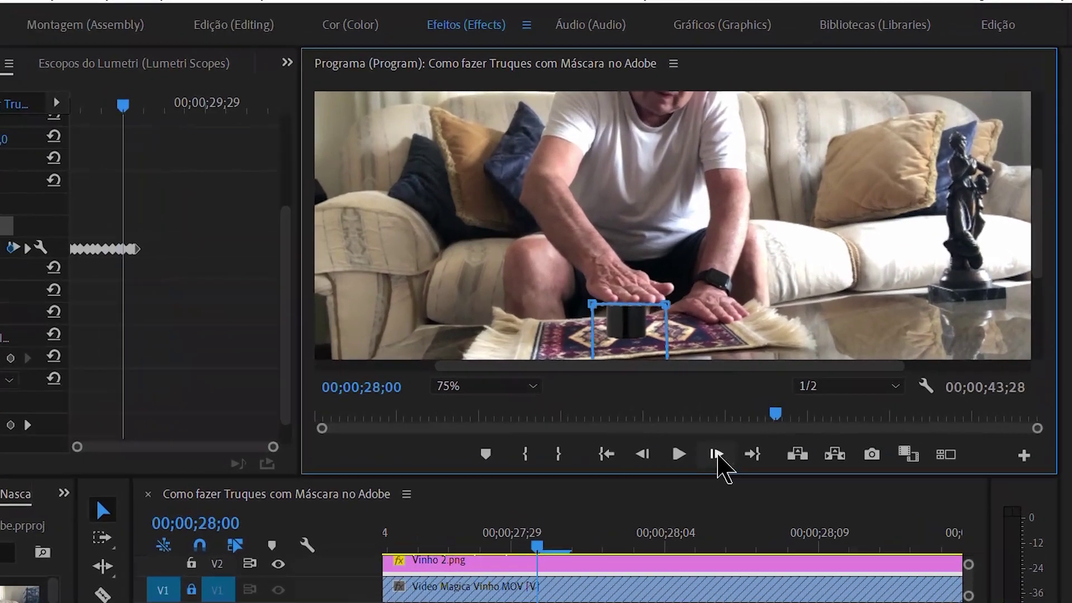
click(736, 403)
click(735, 404)
click(736, 403)
click(691, 523)
click(691, 523)
click(691, 523)
click(690, 523)
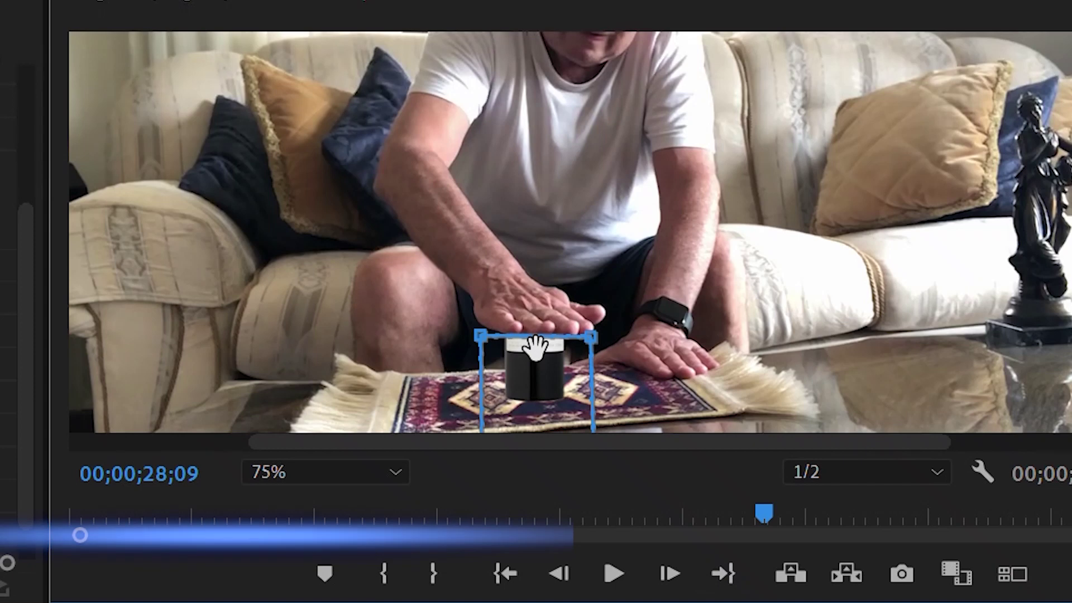
click(668, 574)
click(668, 573)
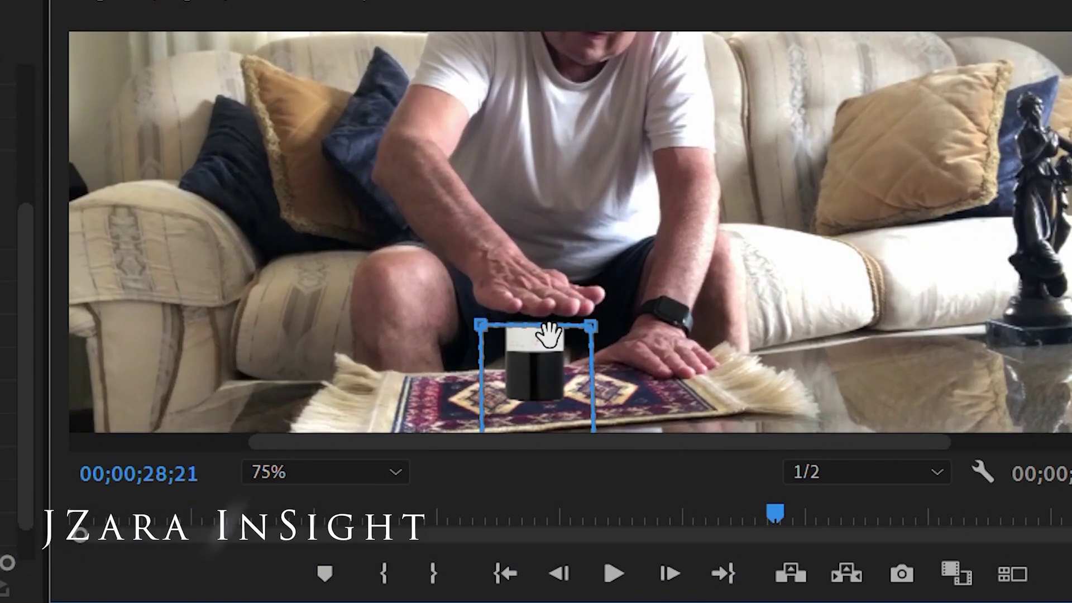
click(668, 573)
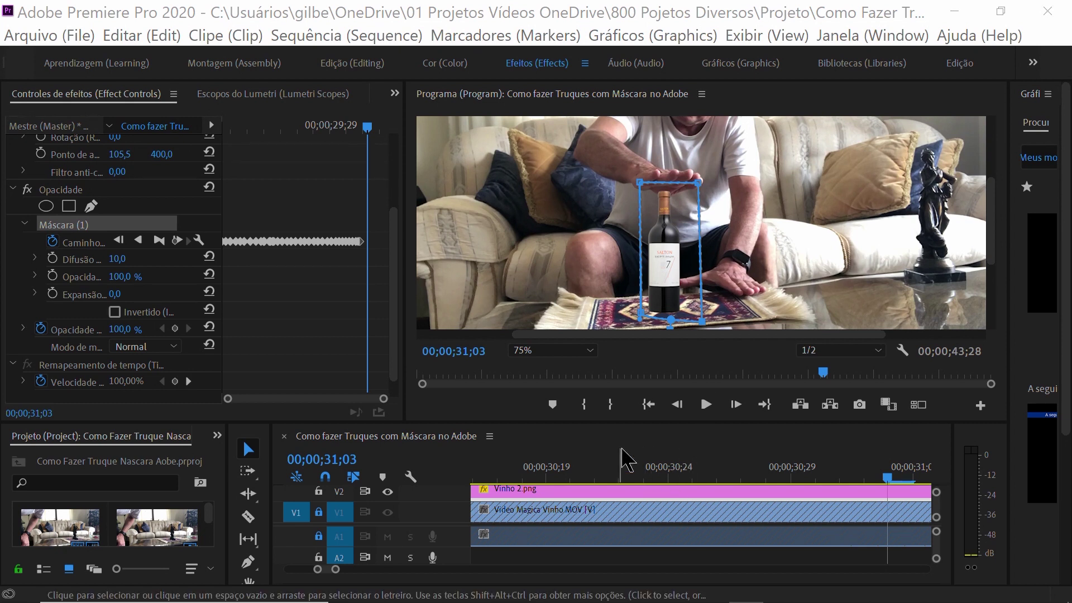
click(656, 421)
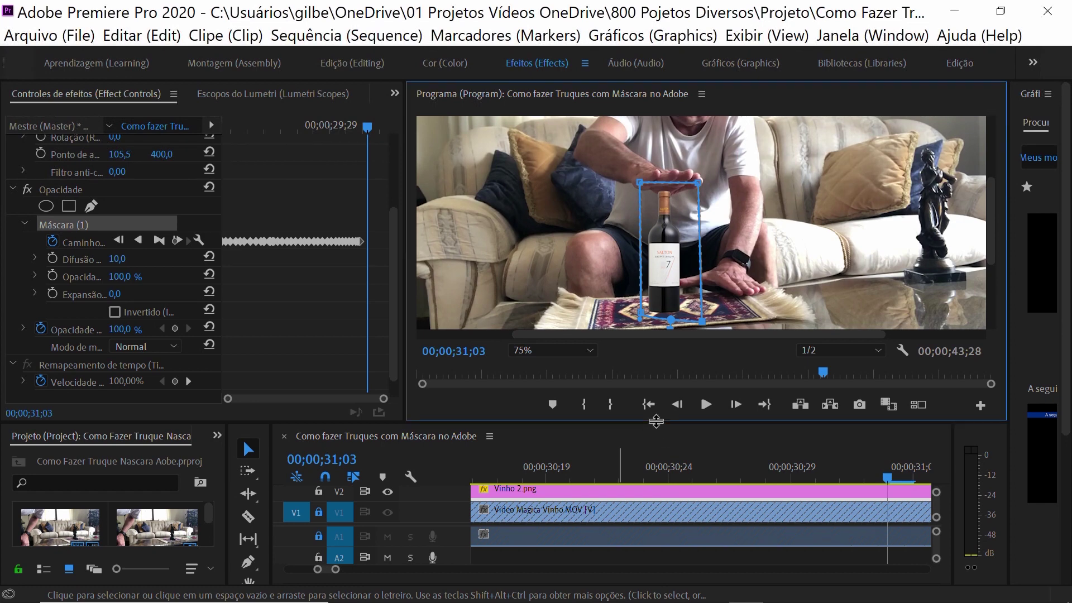
Make the timeline taller, scrub back near the sequence start, and zoom the timeline out.
drag(656, 421, 669, 349)
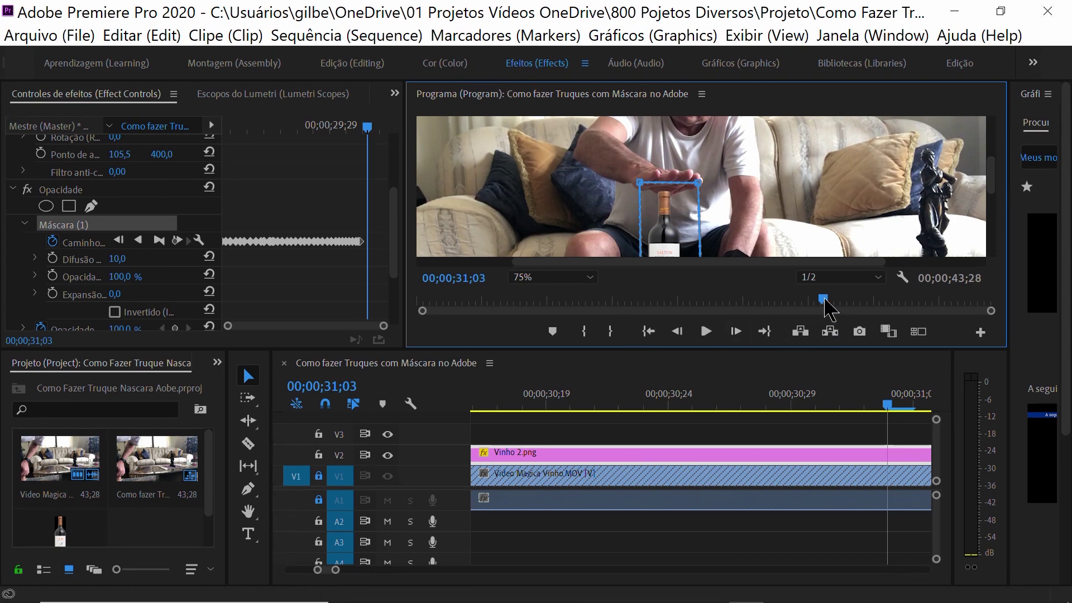
drag(824, 300, 591, 300)
drag(579, 339, 446, 335)
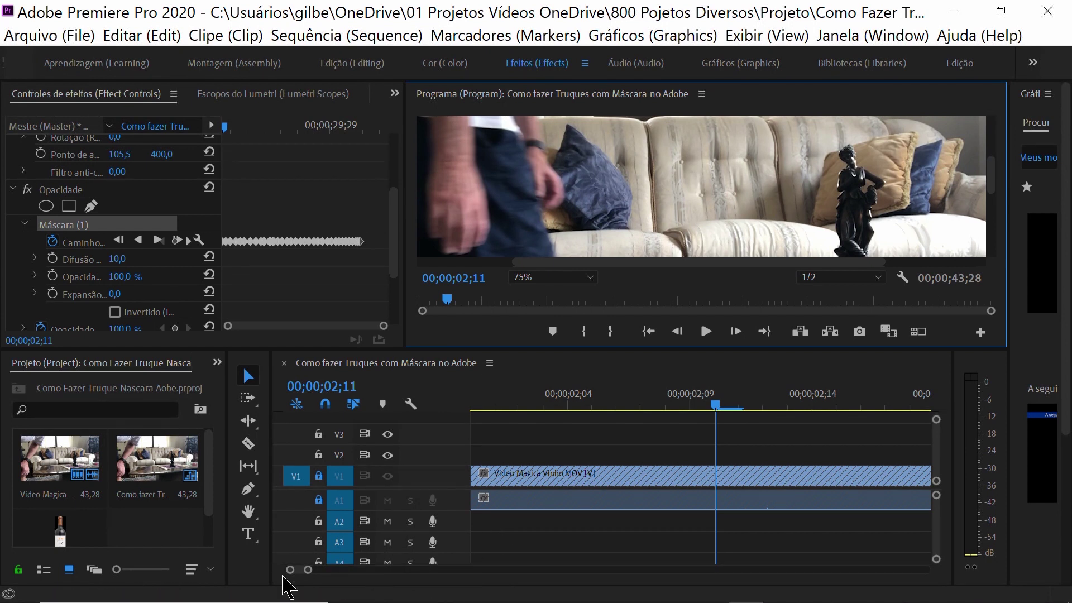
drag(308, 570, 530, 571)
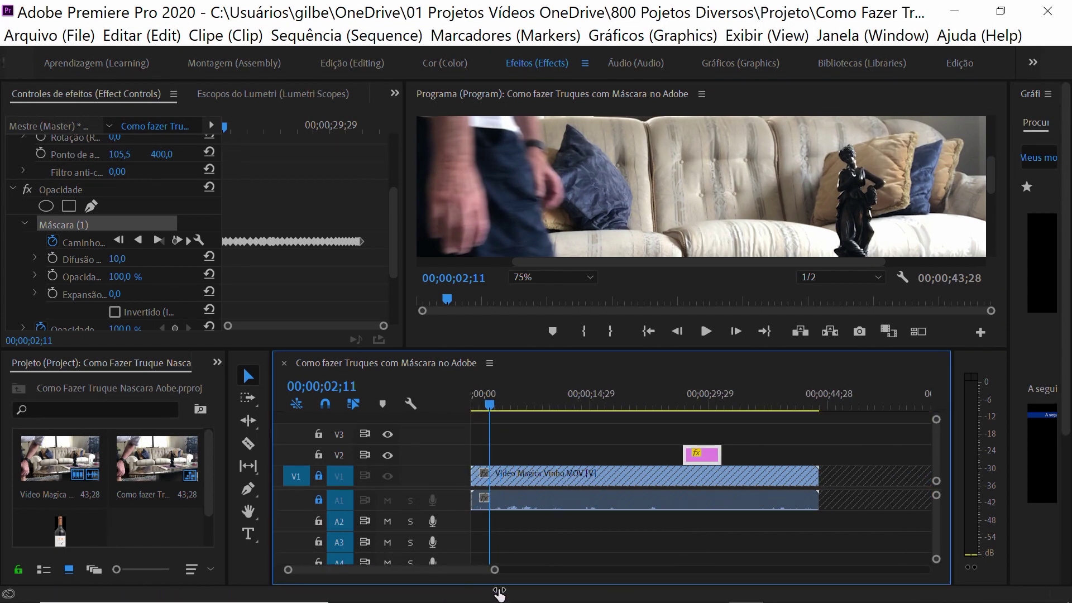
Deselect the bottle clip, set Program monitor zoom to Fit, and maximize the monitor.
click(543, 483)
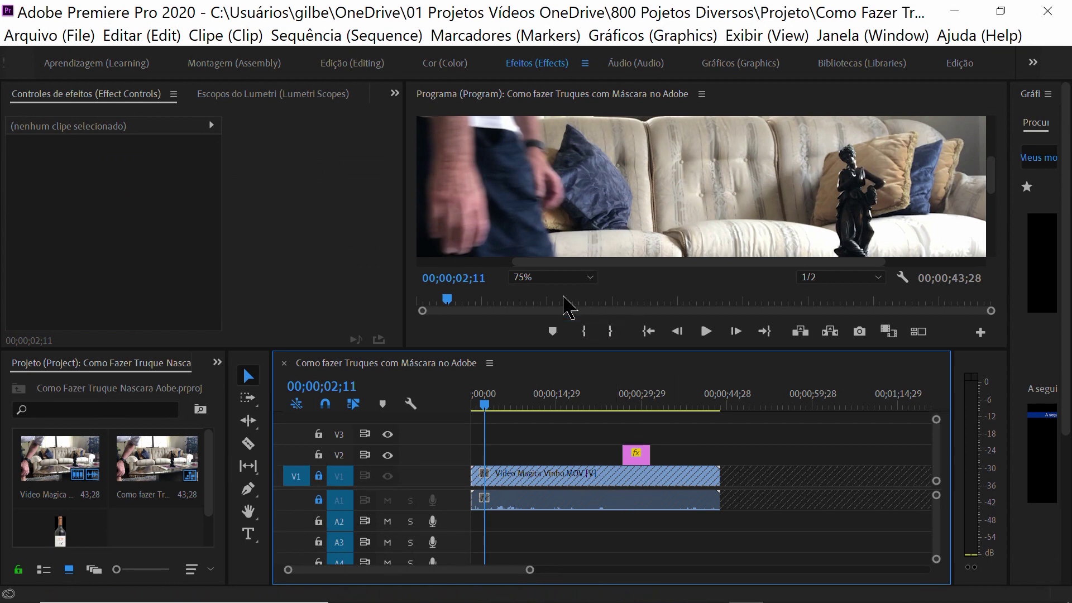
click(589, 277)
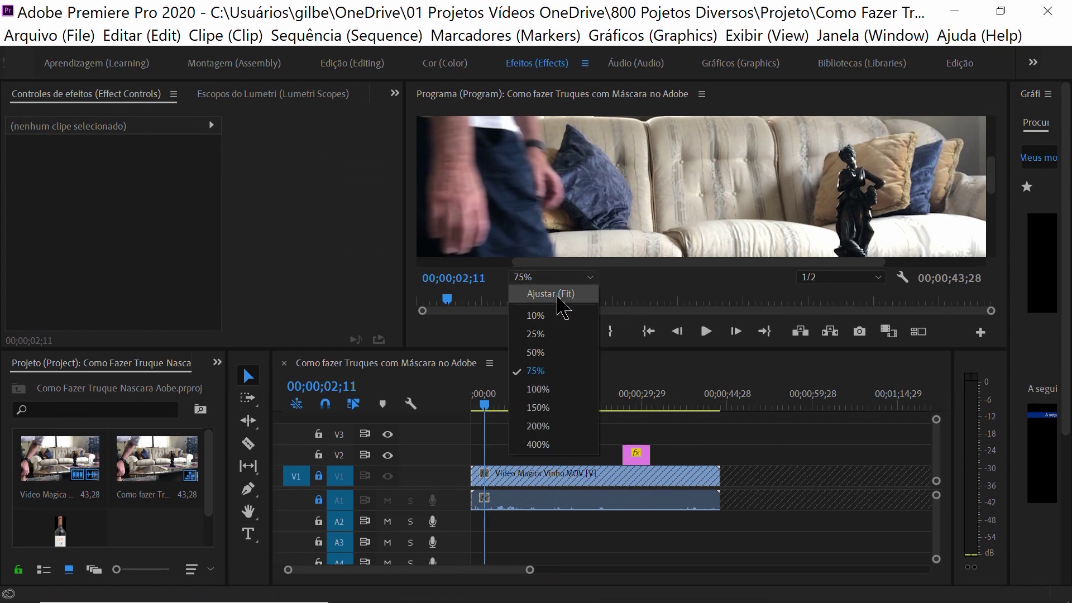
click(558, 295)
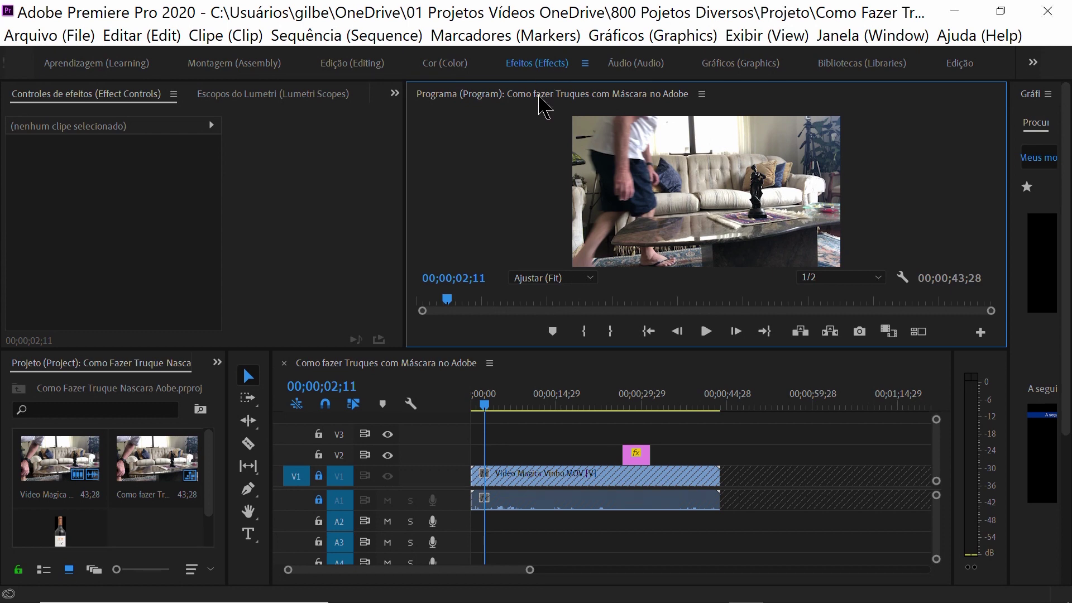
double_click(540, 96)
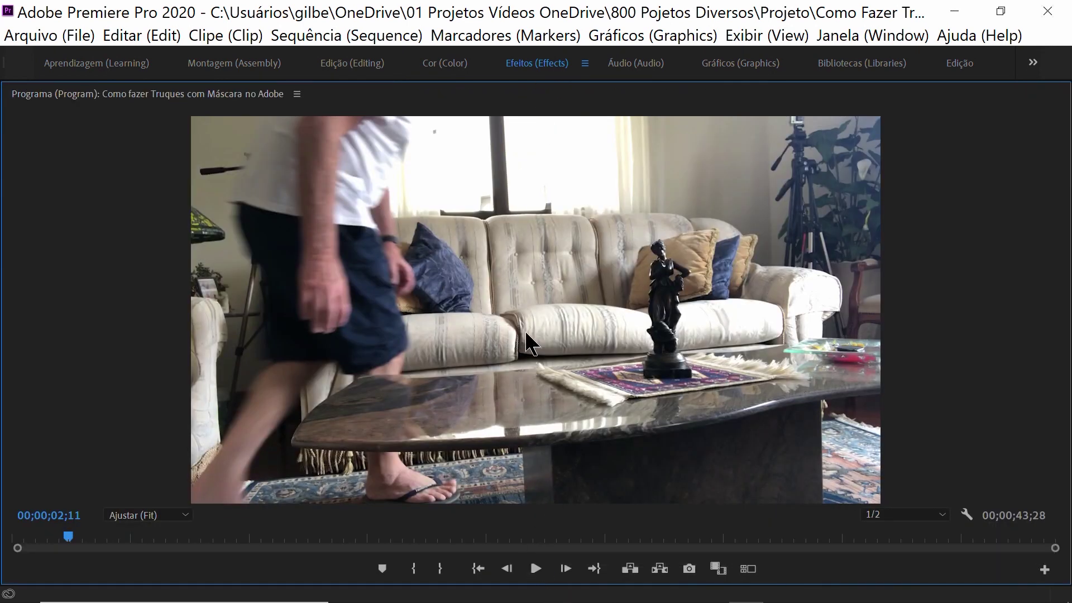
Move the playhead back to 01;13 and play the sequence, stopping at 38;09.
key(Left)
key(Left)
key(Left)
key(Left)
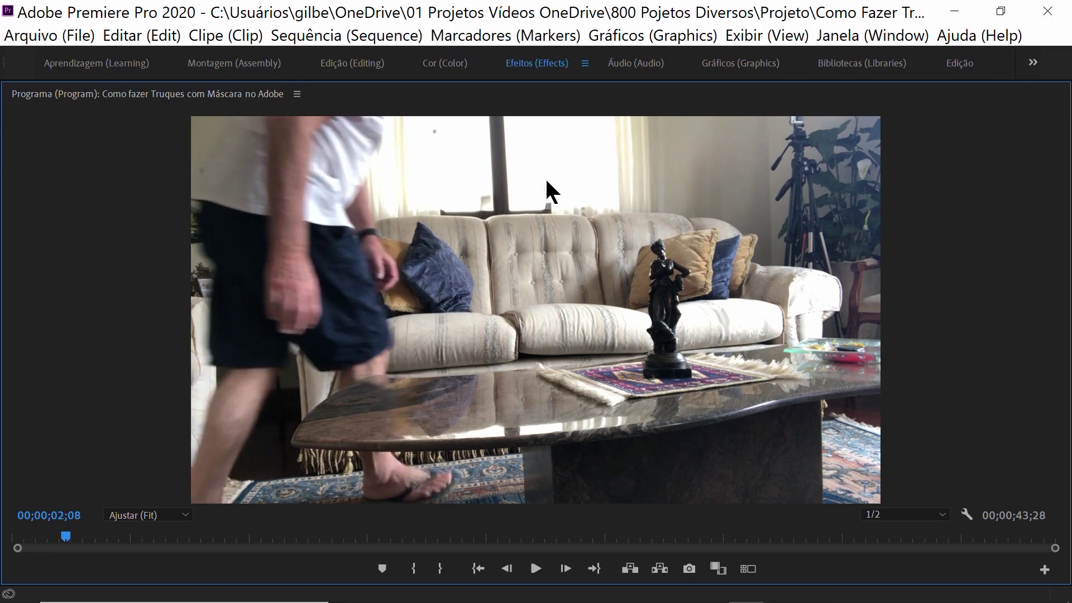
key(Left)
key(Left)
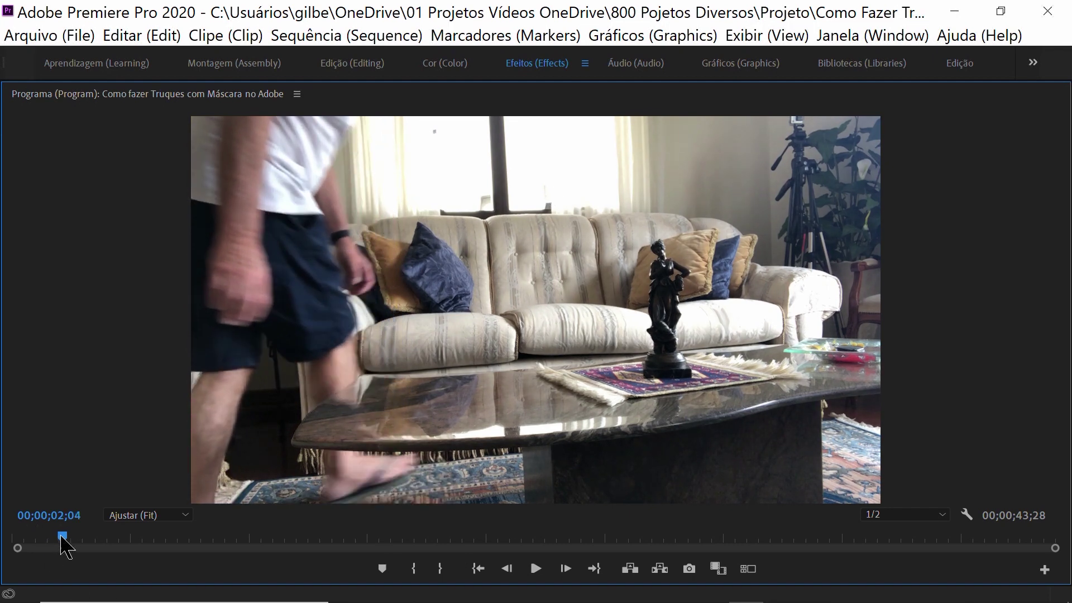
drag(61, 538, 48, 540)
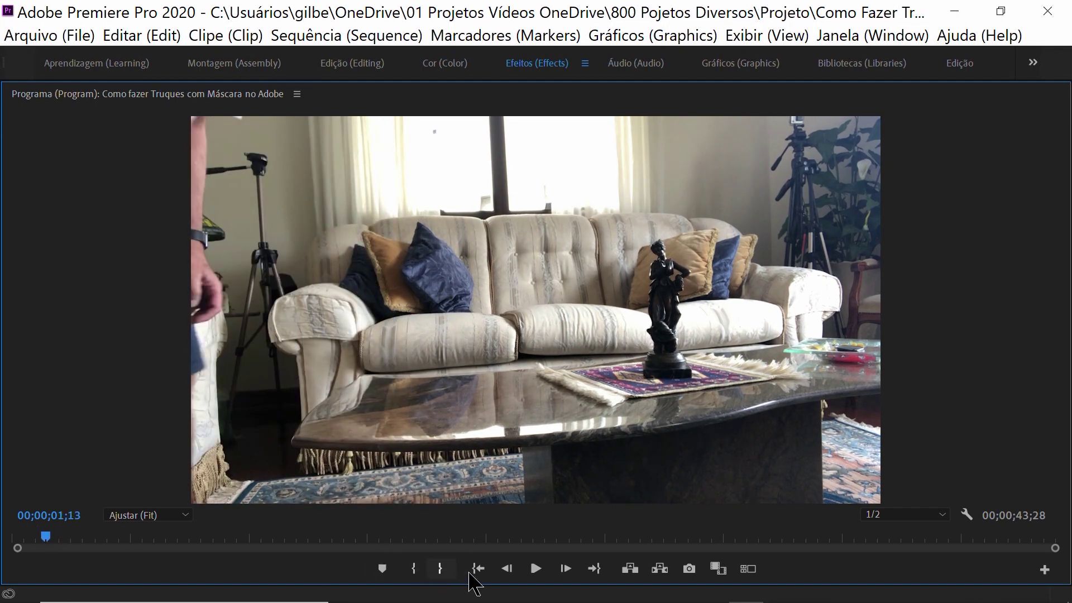
click(536, 569)
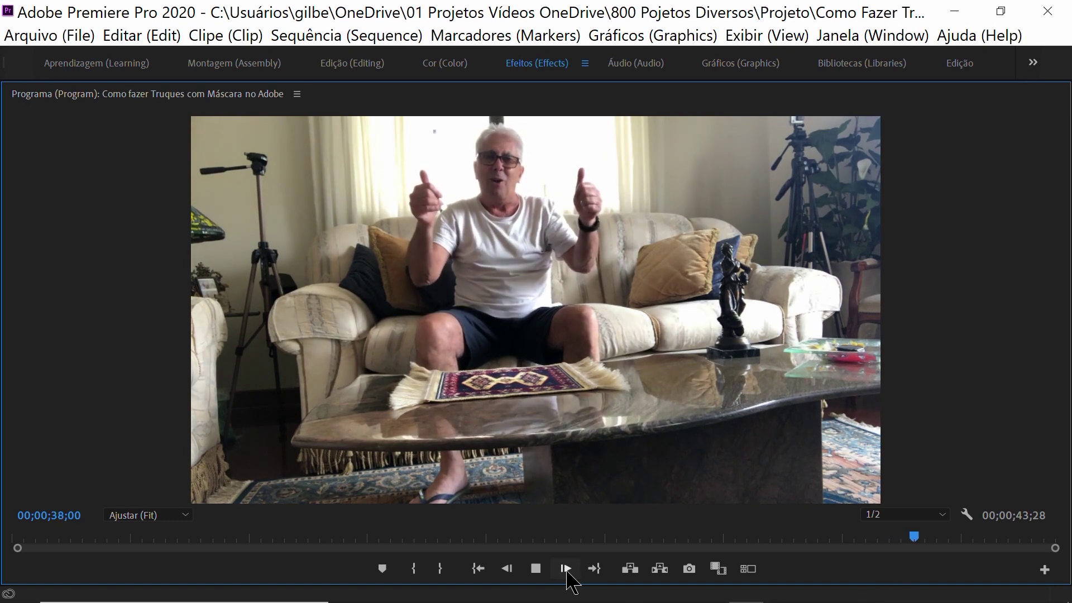
click(566, 569)
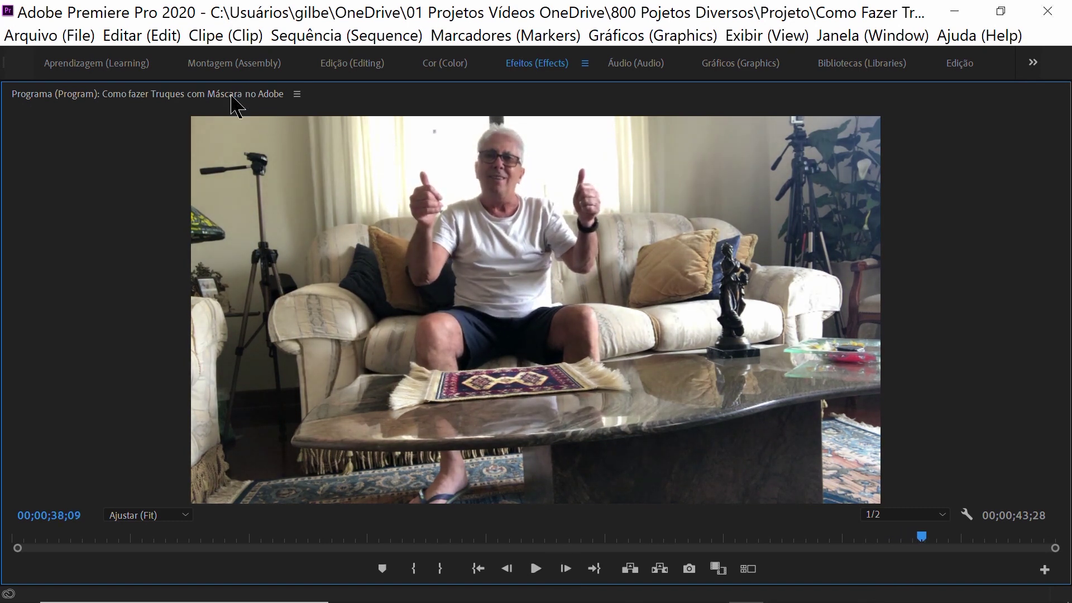
Restore the layout, extend Vinho 2.png on V2 to the video's end, and scrub back to 25;18.
double_click(231, 95)
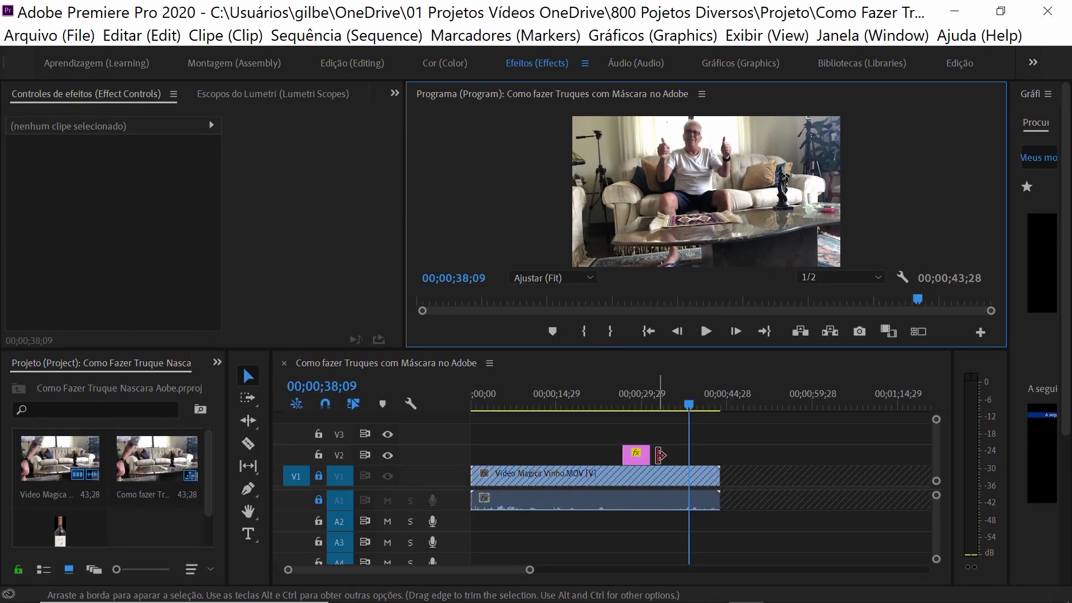
drag(655, 455, 720, 454)
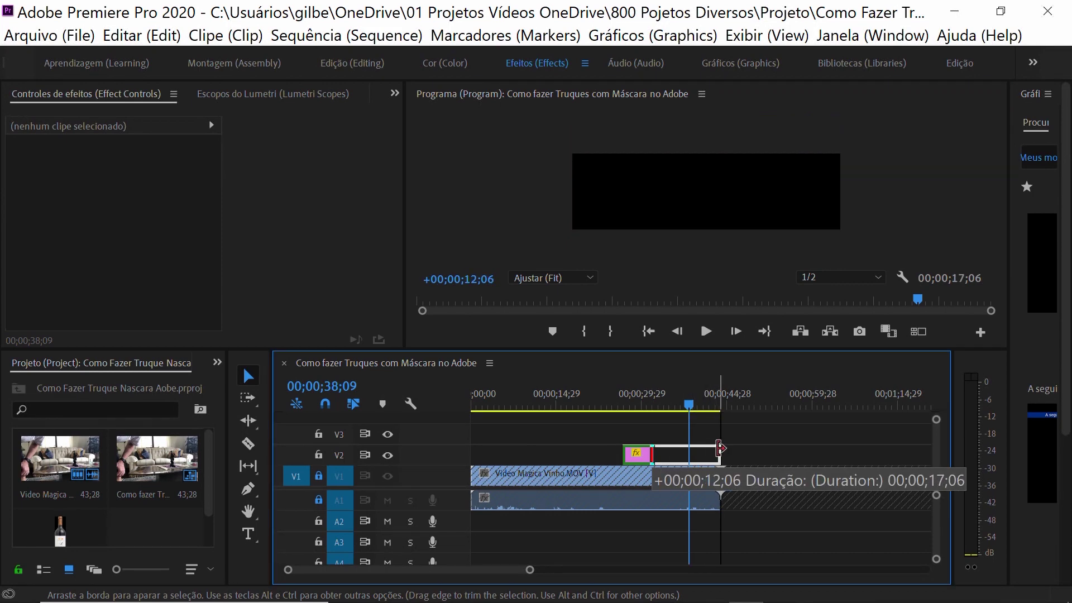
drag(690, 412, 616, 416)
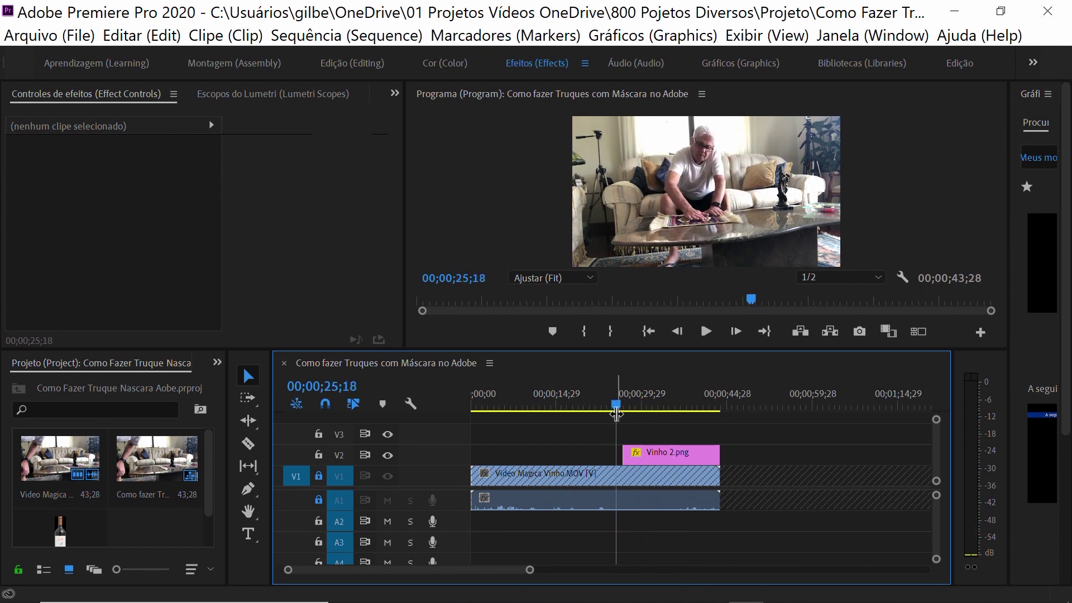
click(534, 103)
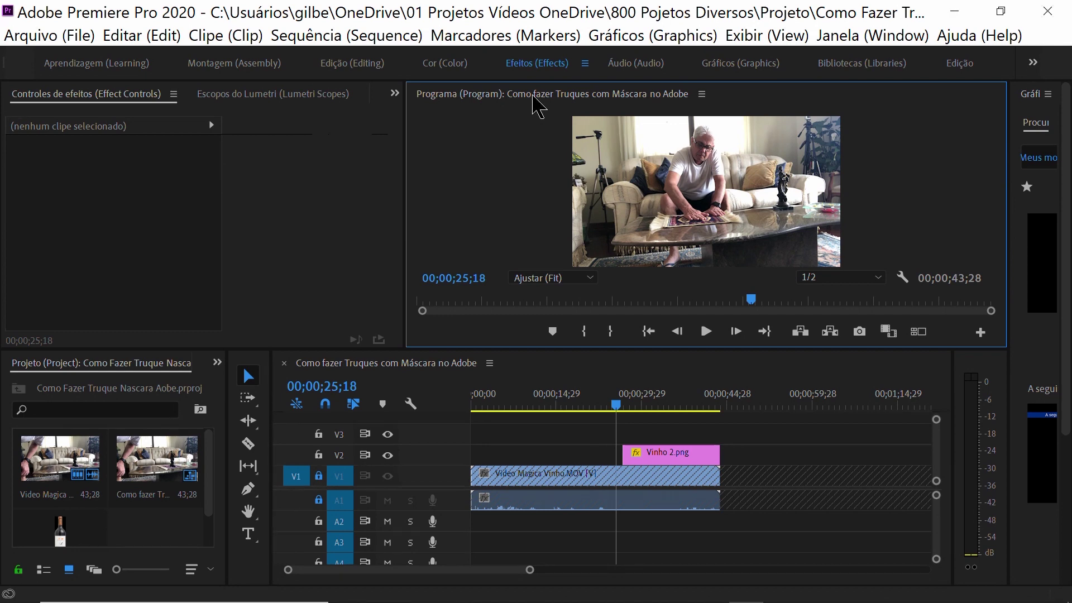
Maximize the Program monitor with ` and play the finished bottle trick from 25;18.
key(grave)
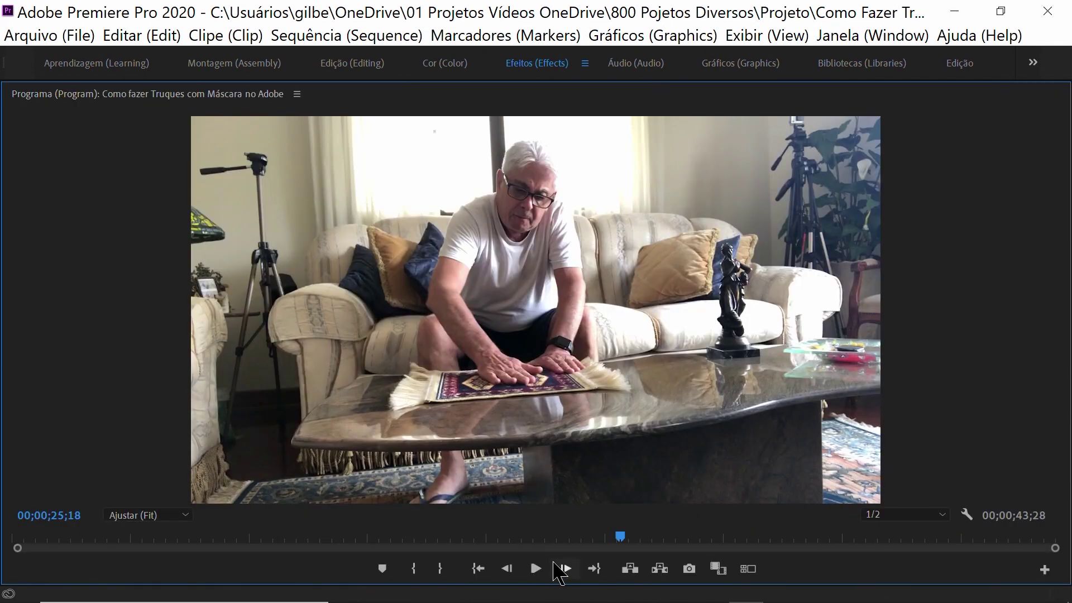
click(536, 568)
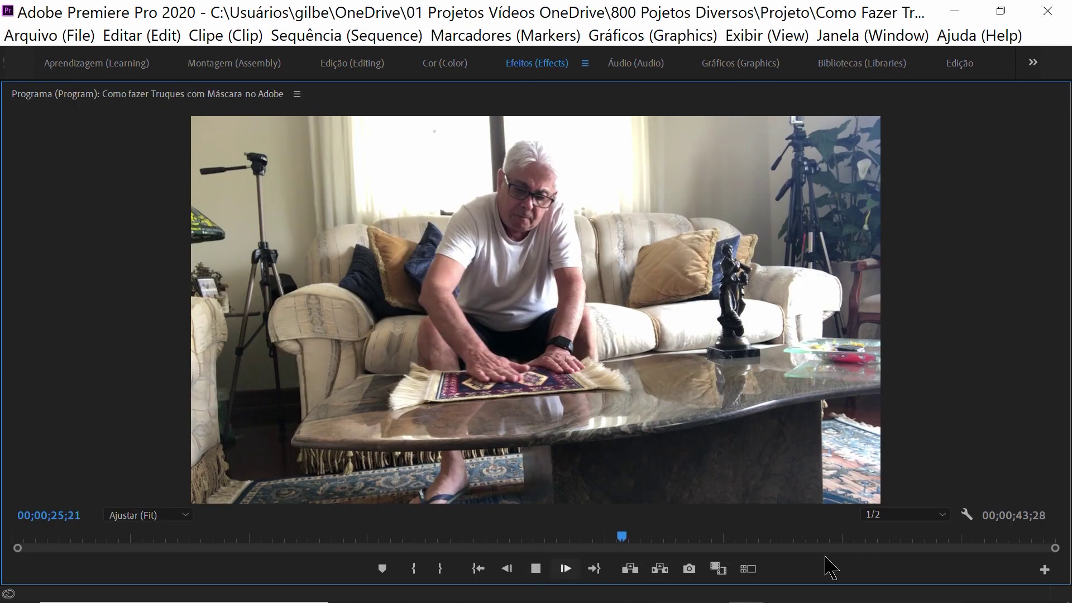